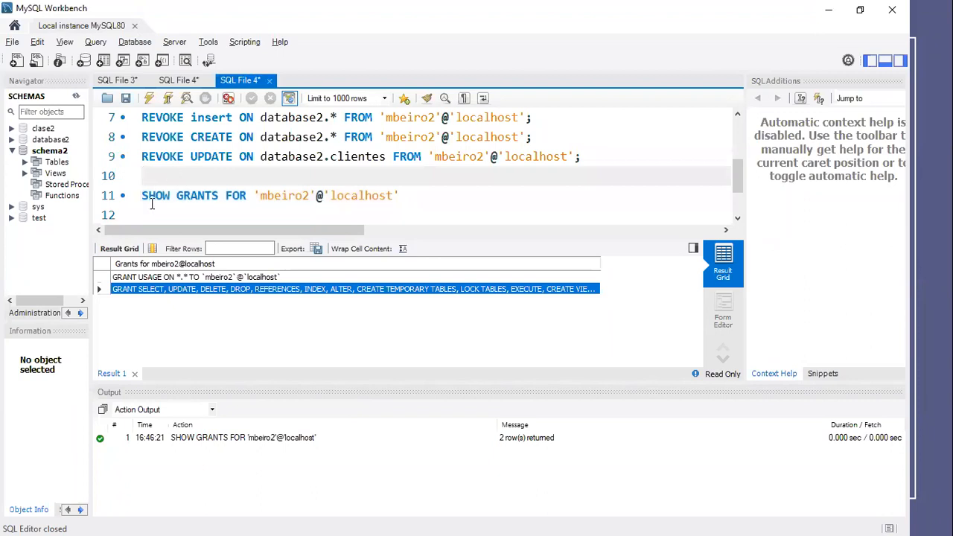
# - Widen the navigator sidebar and switch it to the administration tools
pyautogui.moveTo(88, 158); pyautogui.dragTo(134, 160)
pyautogui.moveTo(131, 226); pyautogui.dragTo(163, 227)
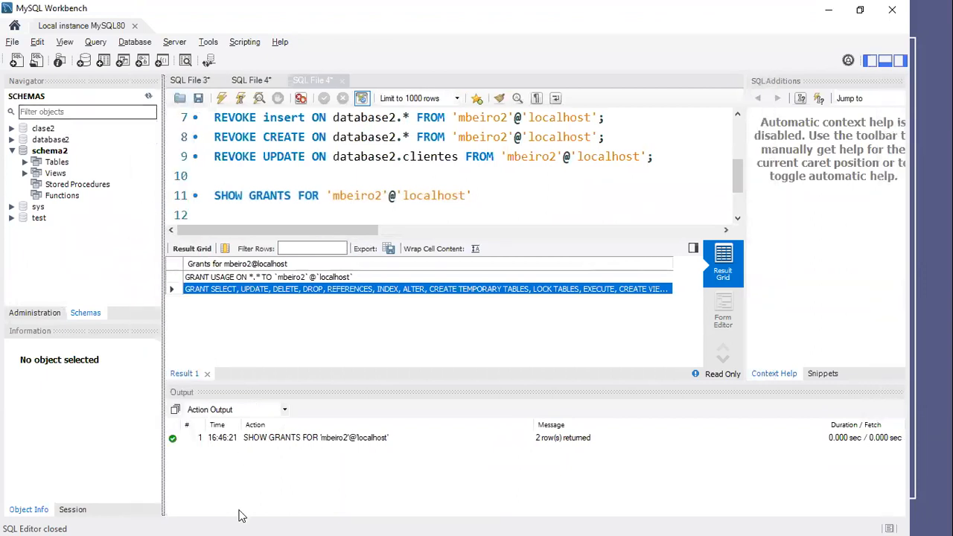
pyautogui.moveTo(65, 296); pyautogui.dragTo(62, 295)
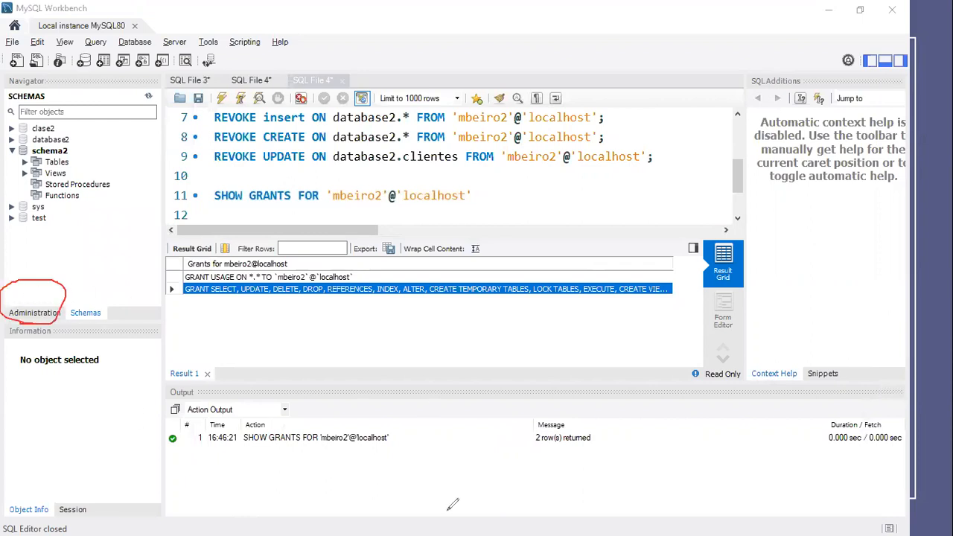
pyautogui.click(514, 90)
pyautogui.moveTo(43, 288); pyautogui.dragTo(26, 314)
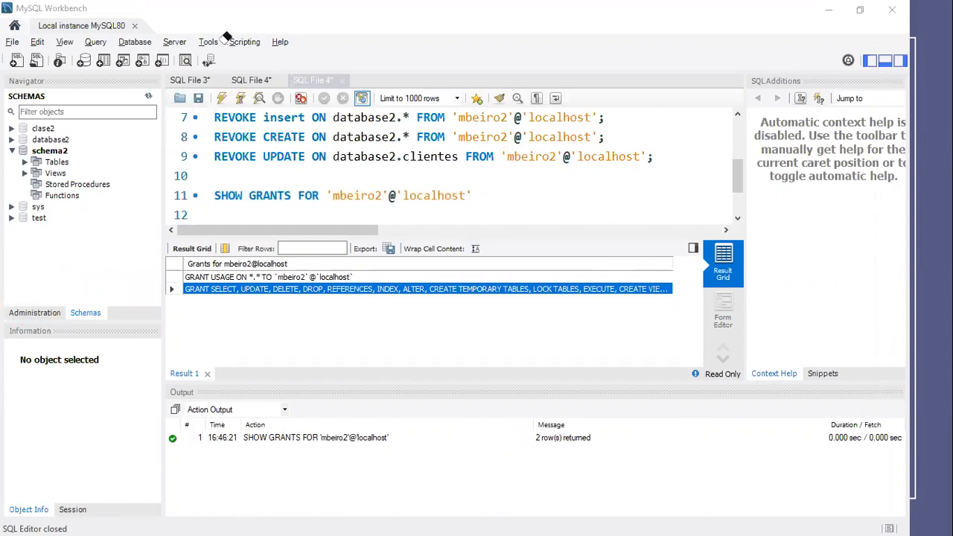
pyautogui.click(37, 312)
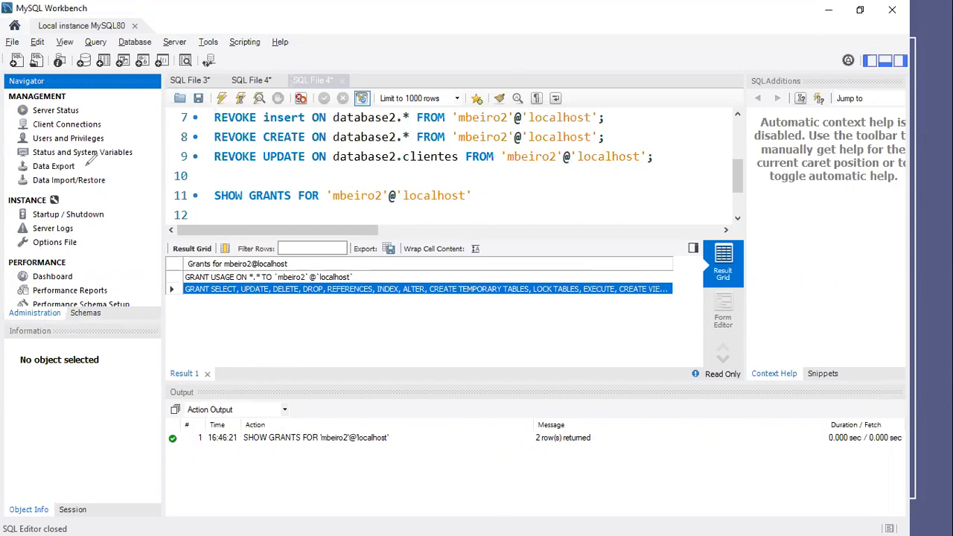
pyautogui.moveTo(79, 170); pyautogui.dragTo(112, 153)
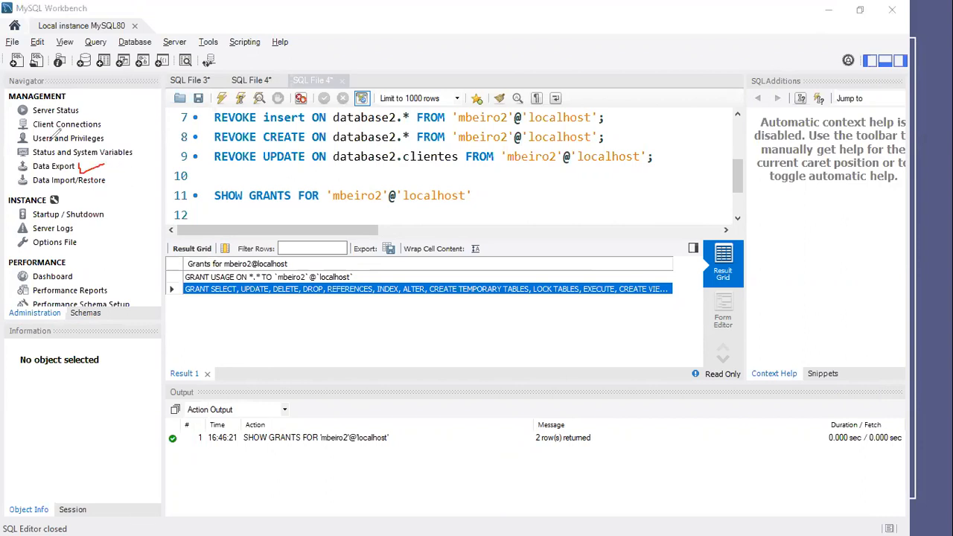
pyautogui.moveTo(75, 143)
pyautogui.mouseDown()
pyautogui.moveTo(59, 176)
pyautogui.moveTo(74, 153)
pyautogui.mouseUp()
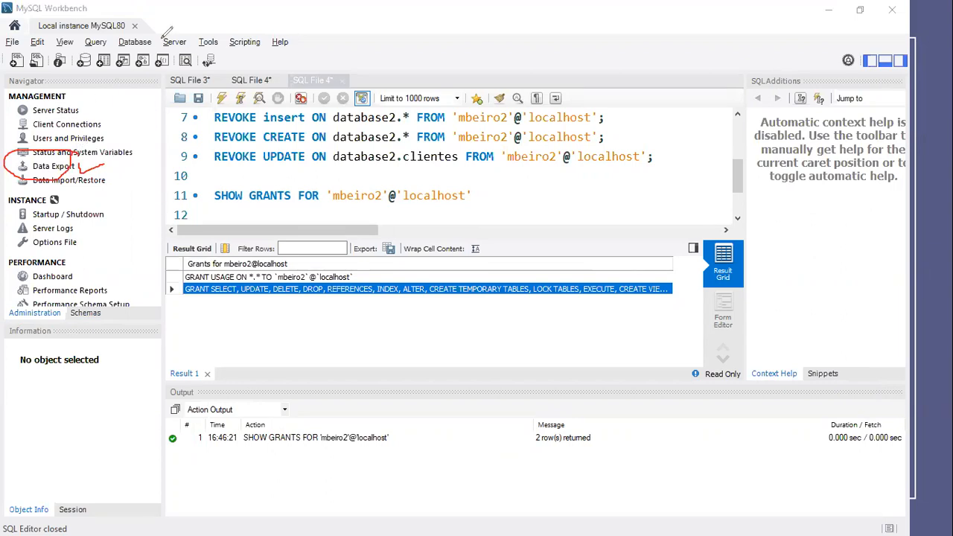
pyautogui.hotkey('ctrl', 'e')
pyautogui.moveTo(90, 142)
pyautogui.mouseDown()
pyautogui.moveTo(83, 168)
pyautogui.moveTo(64, 158)
pyautogui.mouseUp()
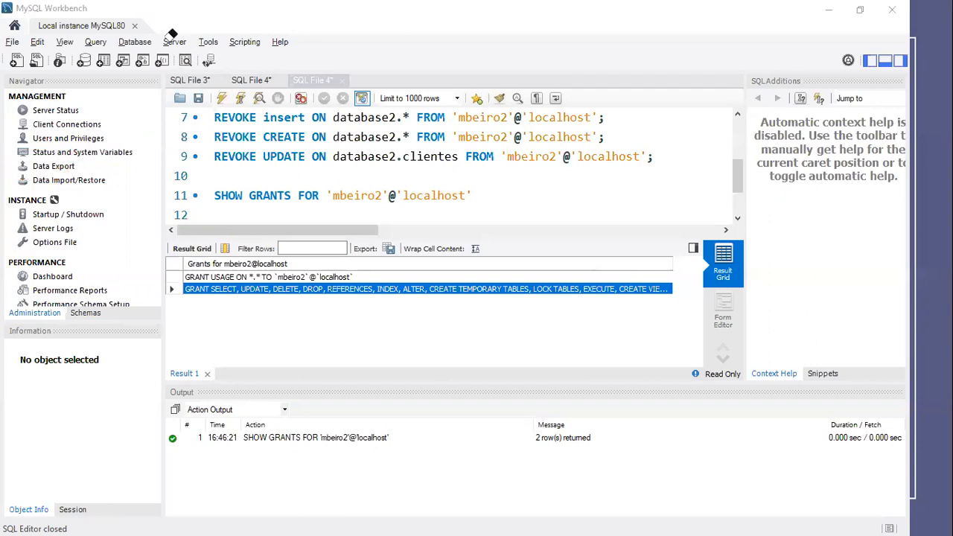
# - Open the data export tool and mark the database2 schema for export with all its tables and its view
pyautogui.click(67, 170)
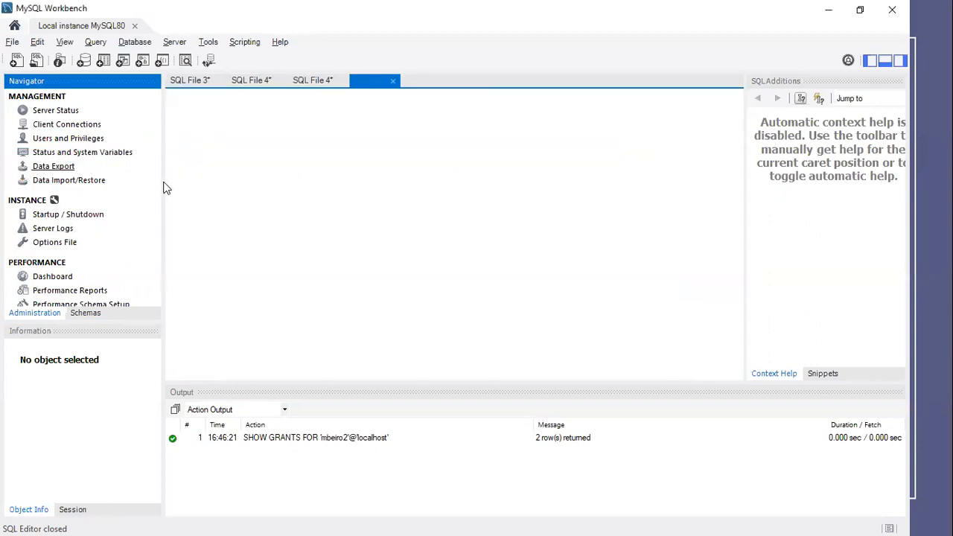
pyautogui.moveTo(164, 184); pyautogui.dragTo(122, 186)
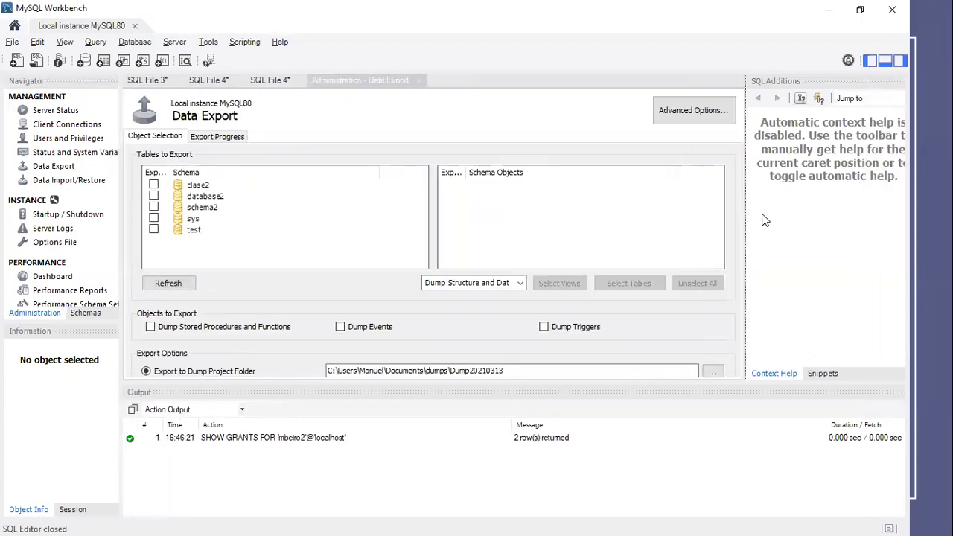
pyautogui.click(206, 198)
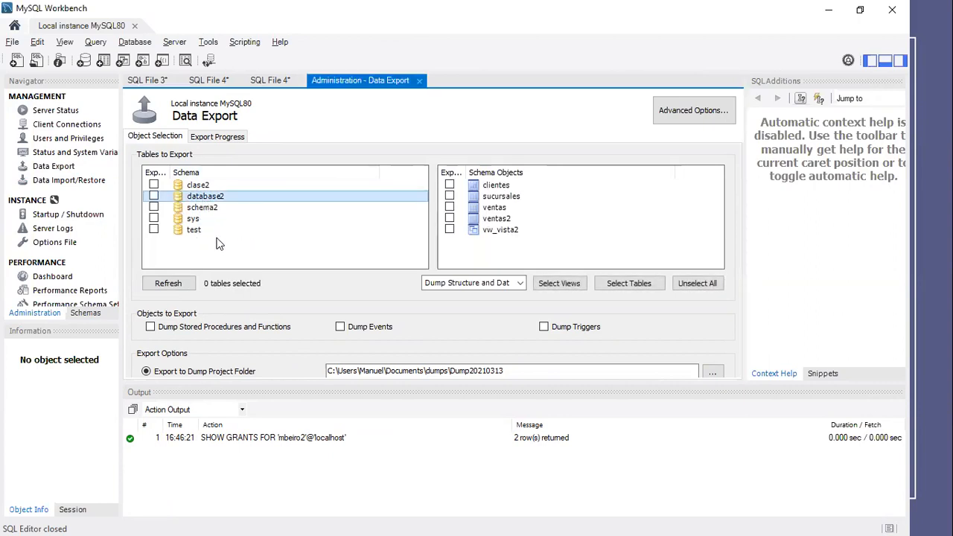
pyautogui.click(153, 196)
pyautogui.click(508, 186)
pyautogui.click(509, 197)
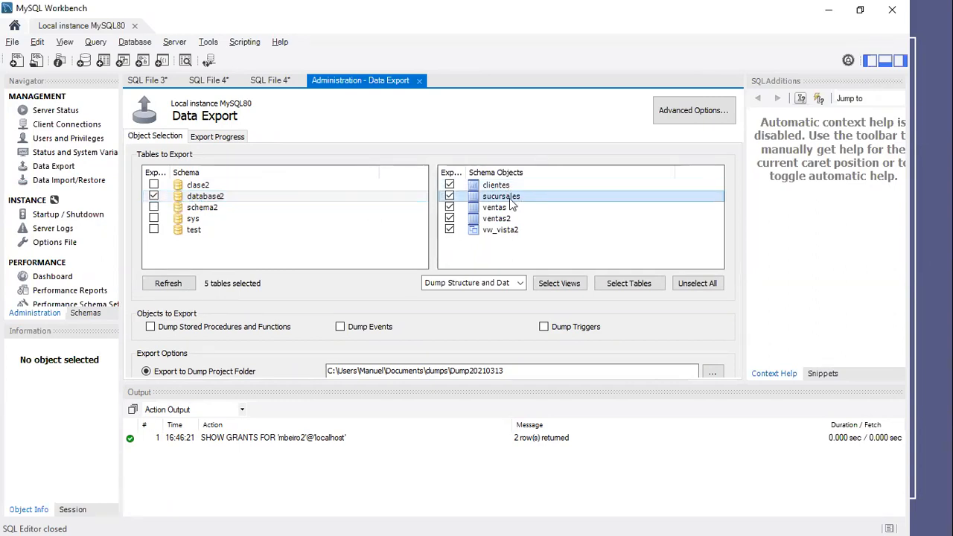
pyautogui.click(511, 208)
pyautogui.click(512, 219)
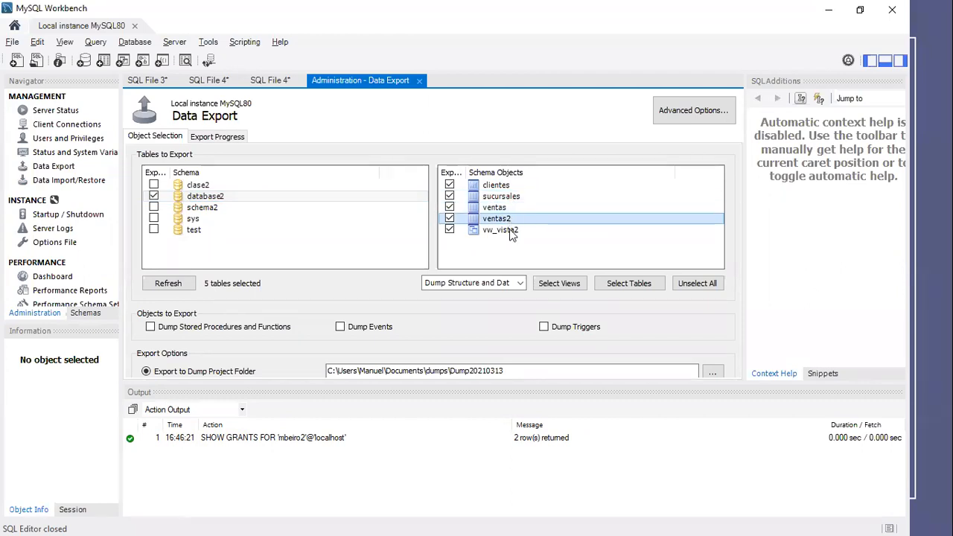
pyautogui.click(511, 232)
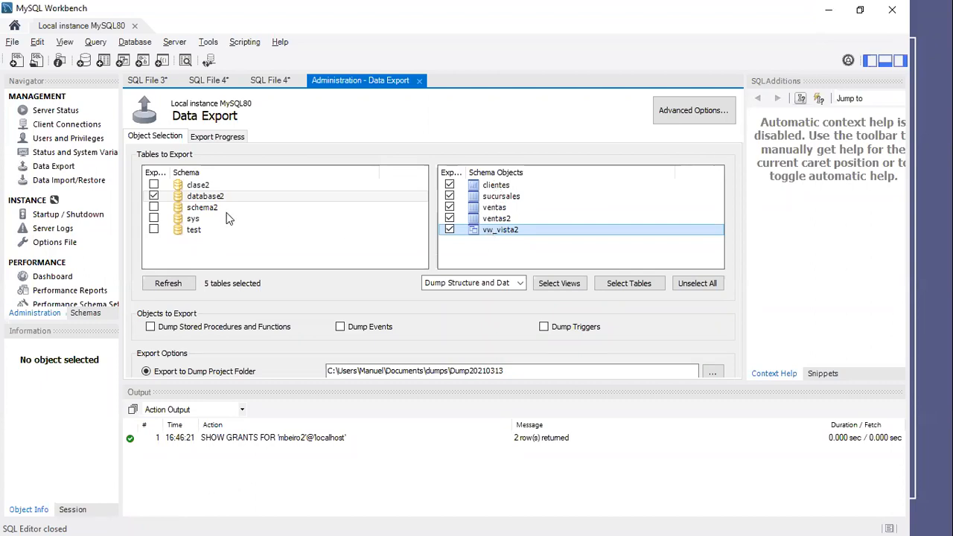
# - Add the test schema to the export with all of its tables but none of its views
pyautogui.click(193, 231)
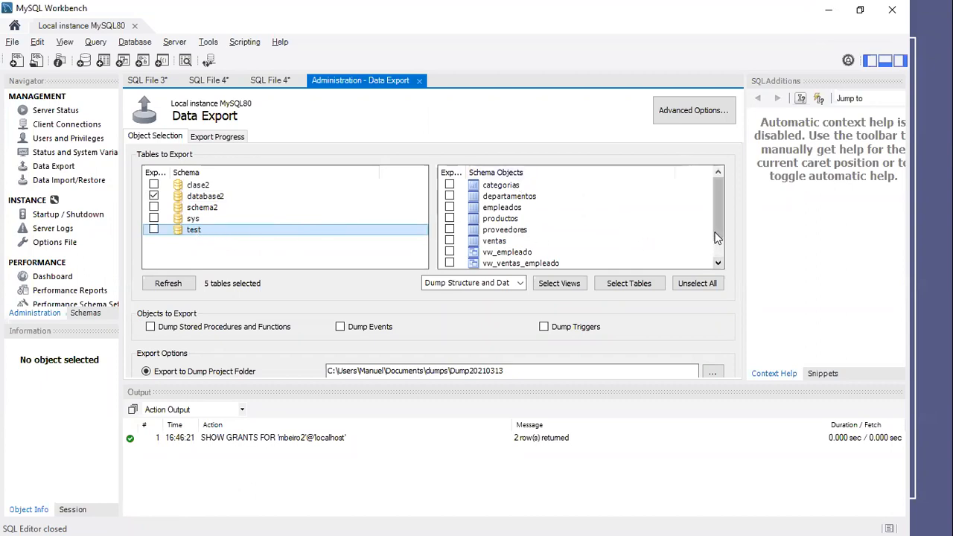
pyautogui.moveTo(720, 215); pyautogui.dragTo(719, 193)
pyautogui.click(625, 288)
pyautogui.click(571, 287)
pyautogui.click(611, 289)
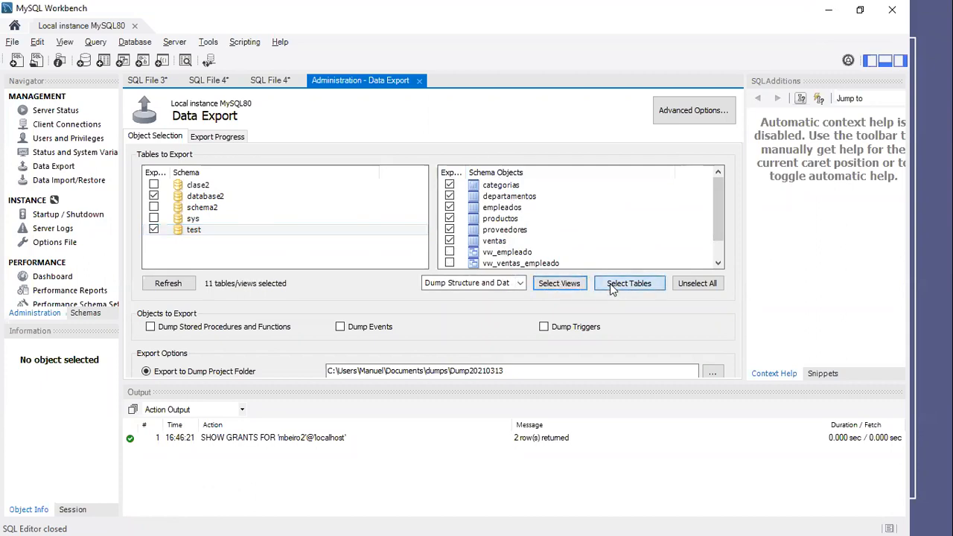
# - Remove the test schema from the export so that only database2 and its objects are marked
pyautogui.click(212, 207)
pyautogui.click(160, 196)
pyautogui.click(194, 232)
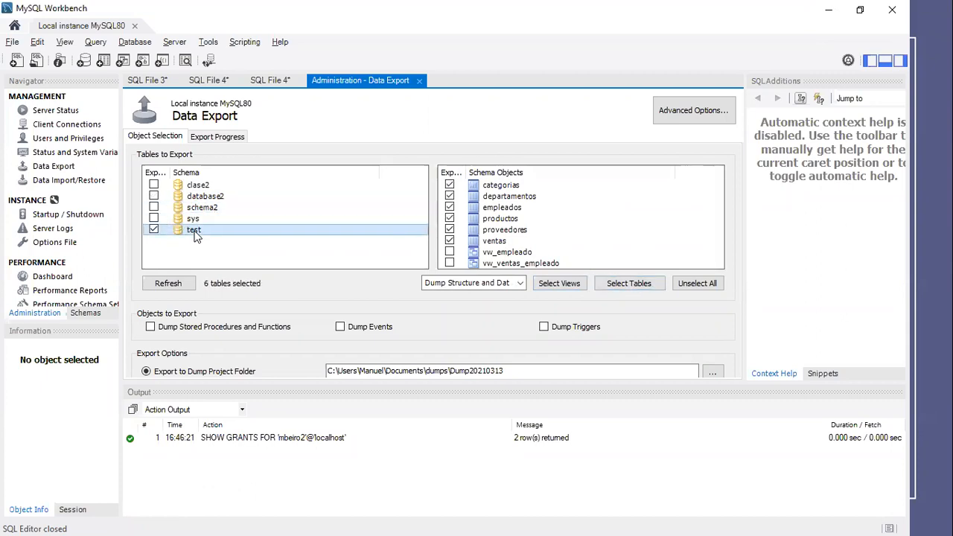
pyautogui.click(154, 230)
pyautogui.click(153, 196)
pyautogui.click(205, 198)
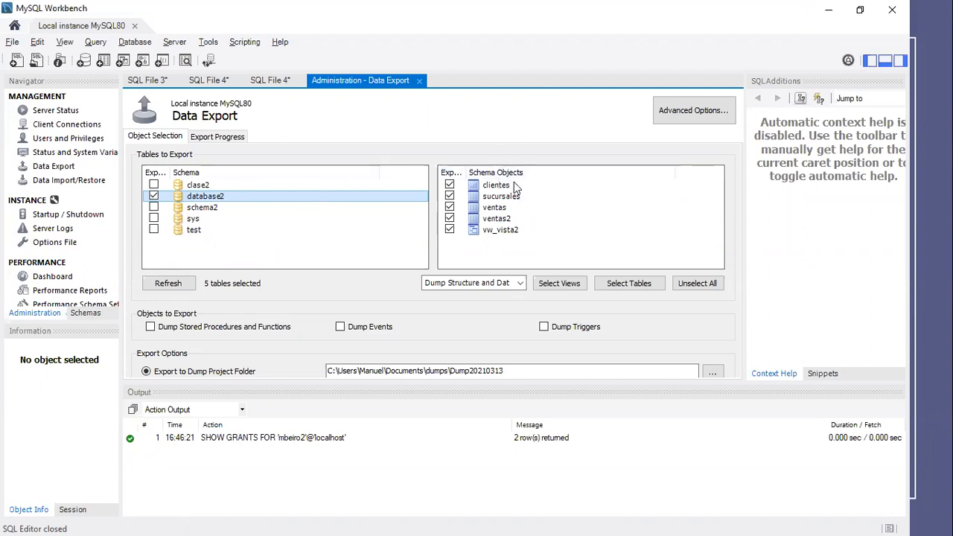
# - Try the Dump Data Only and Dump Structure Only options, and return the export to Dump Structure and Data
pyautogui.moveTo(465, 172); pyautogui.dragTo(488, 172)
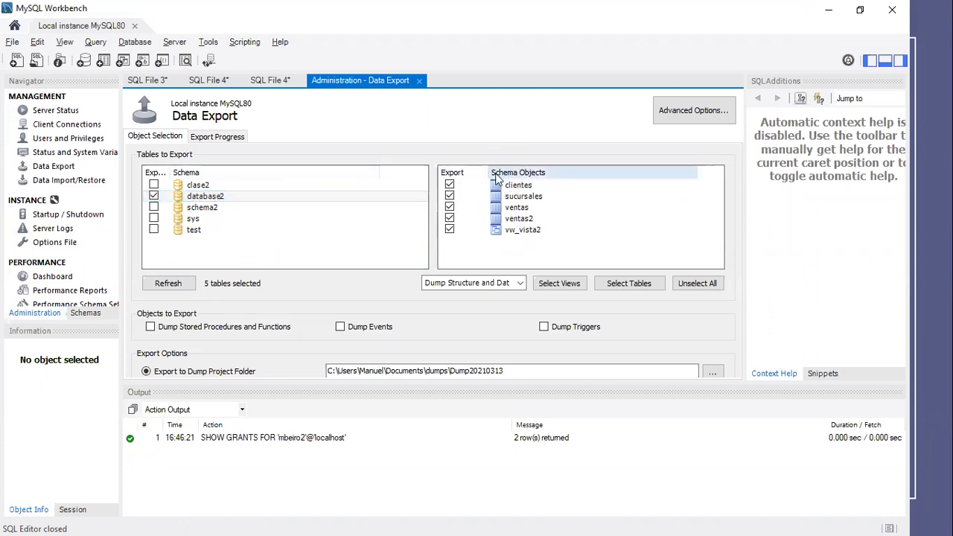
pyautogui.click(521, 283)
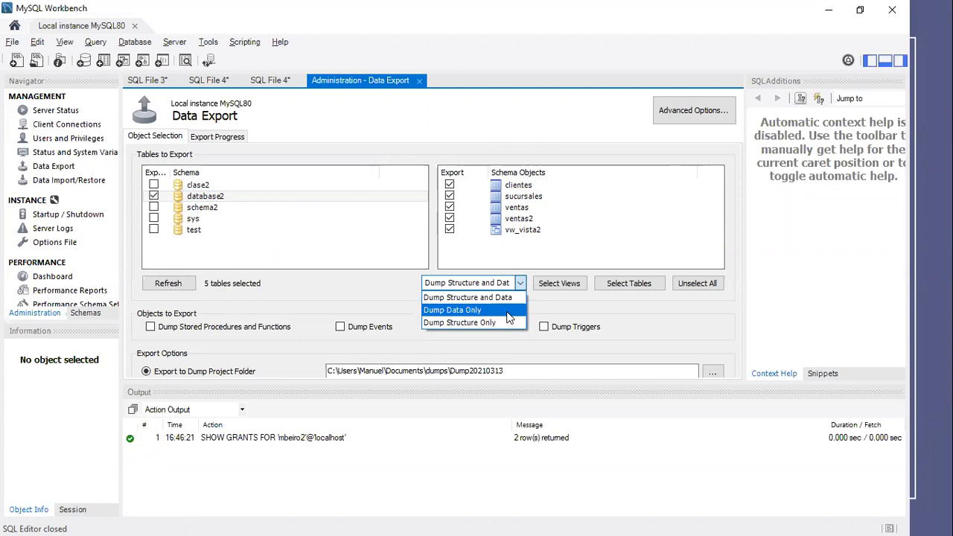
pyautogui.click(459, 315)
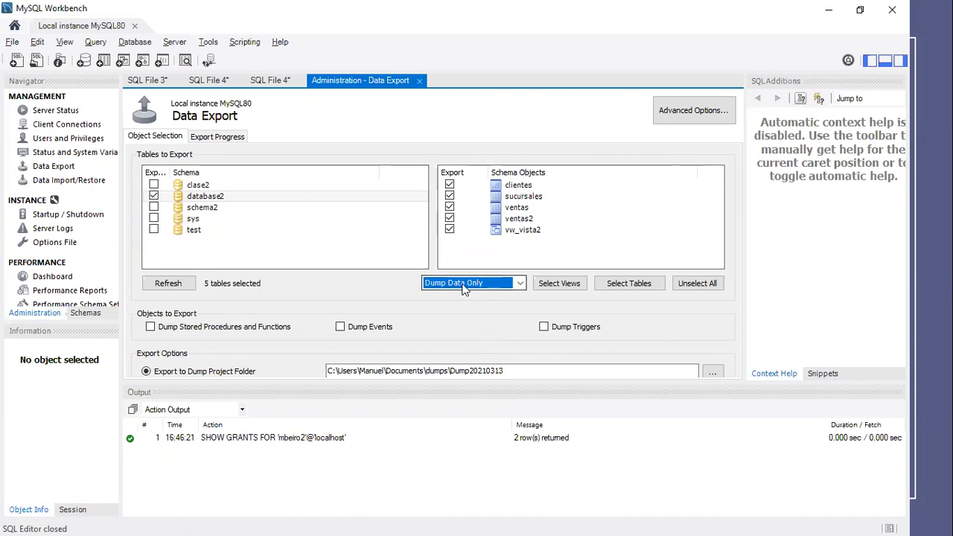
pyautogui.click(521, 283)
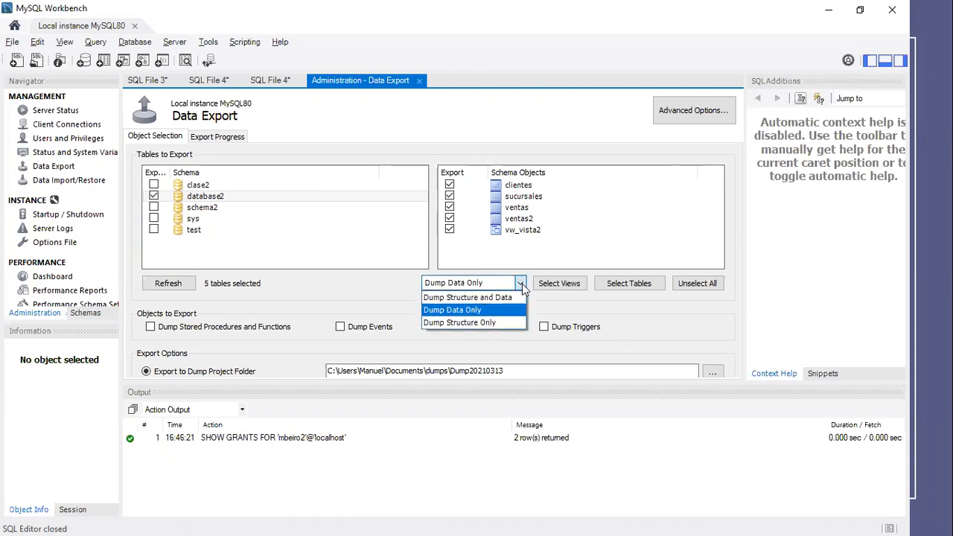
pyautogui.click(485, 324)
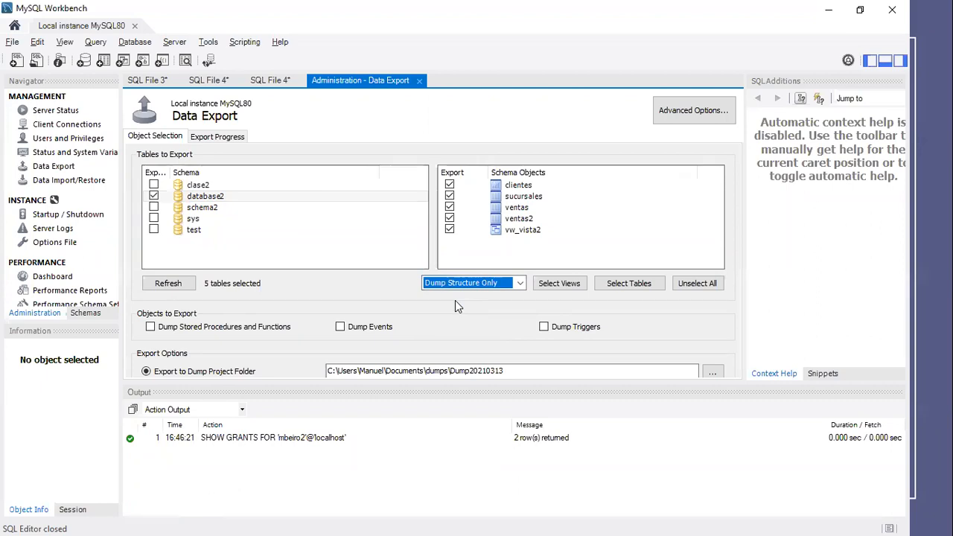
pyautogui.click(520, 283)
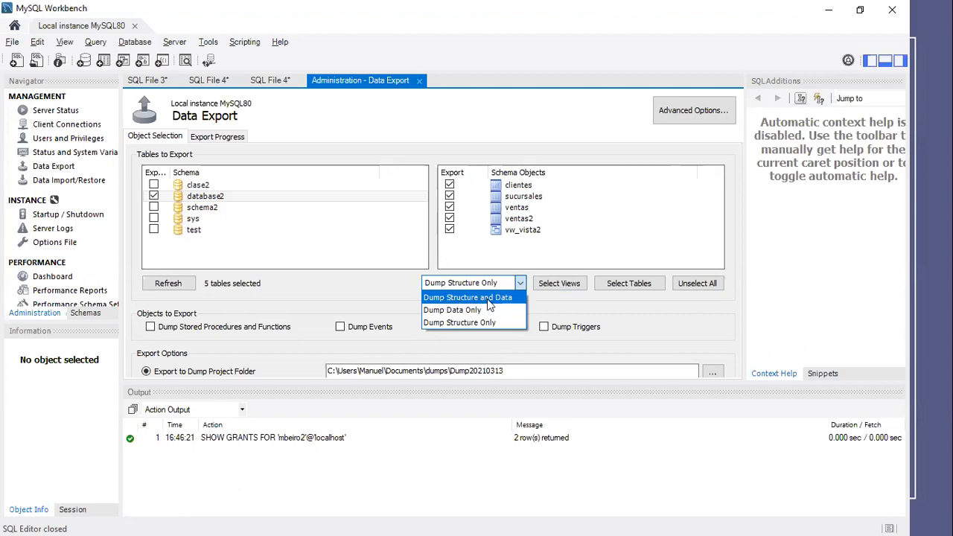
pyautogui.click(489, 299)
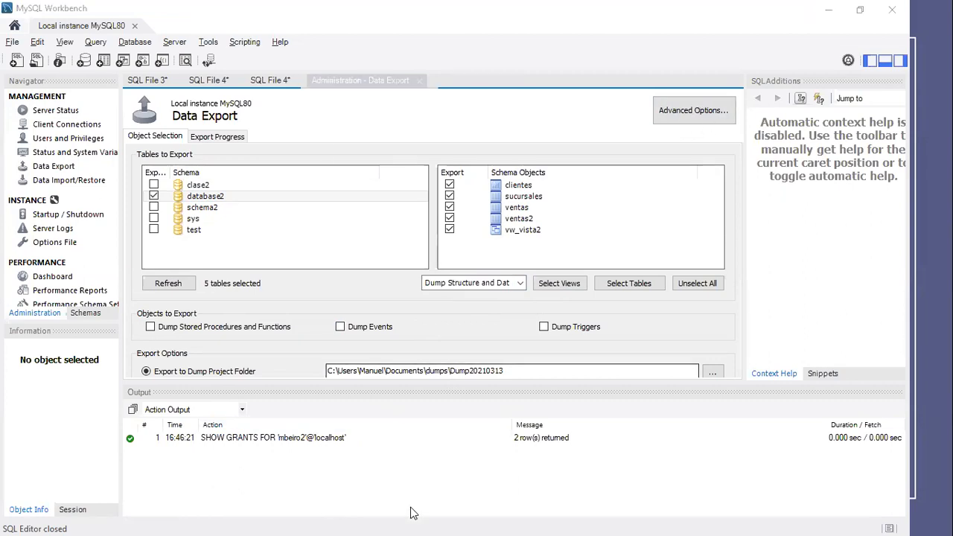
pyautogui.moveTo(732, 80)
pyautogui.mouseDown()
pyautogui.moveTo(640, 125)
pyautogui.moveTo(721, 77)
pyautogui.mouseUp()
pyautogui.click(400, 37)
pyautogui.click(689, 81)
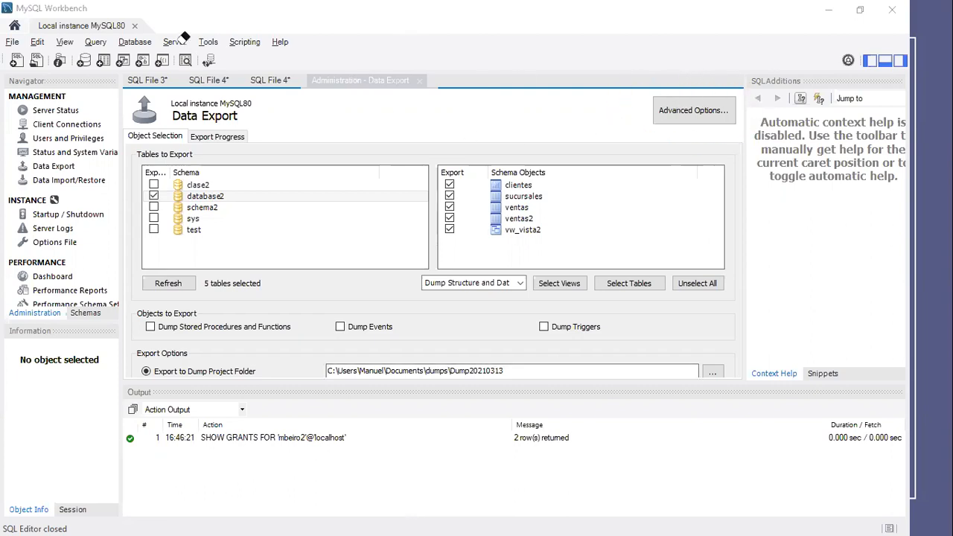
# - Examine the advanced export options in the Other, SQL and Inserts groups, and return to the object selection
pyautogui.click(690, 116)
pyautogui.moveTo(733, 180); pyautogui.dragTo(735, 231)
pyautogui.moveTo(733, 233); pyautogui.dragTo(732, 300)
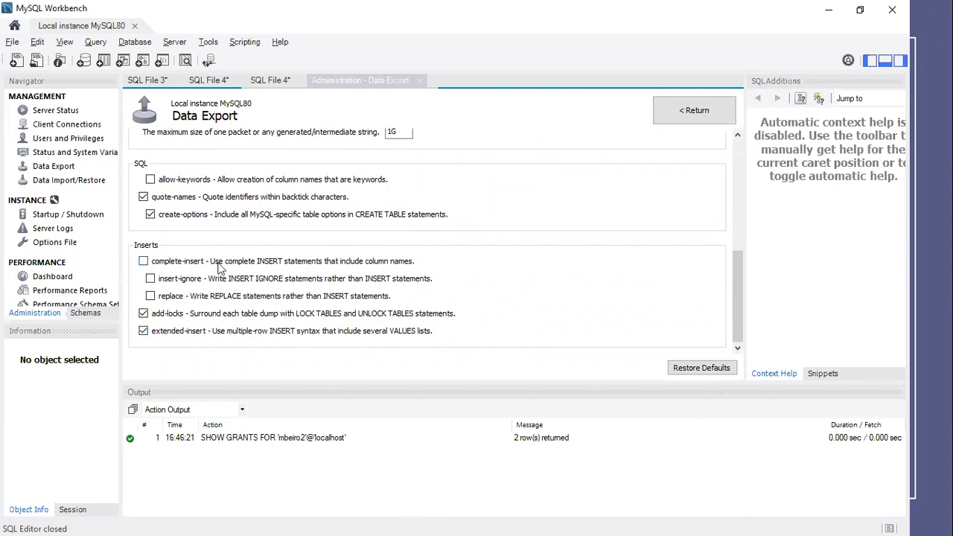
pyautogui.scroll(2, 168, 269)
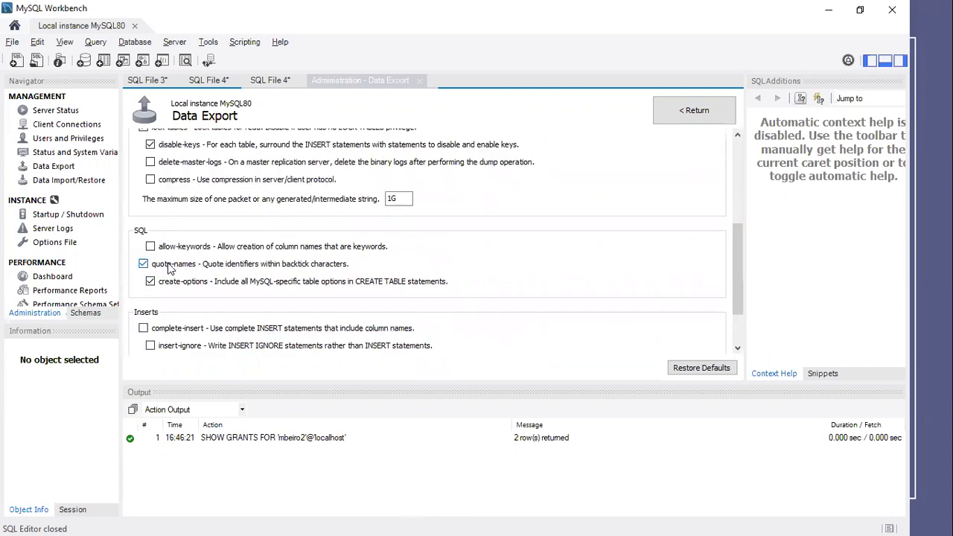
pyautogui.scroll(2, 223, 269)
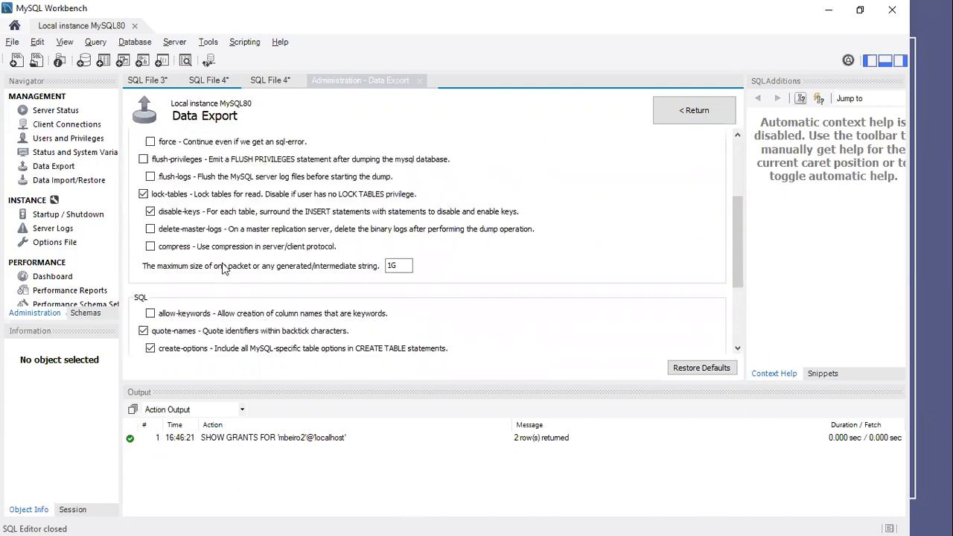
pyautogui.scroll(4, 224, 268)
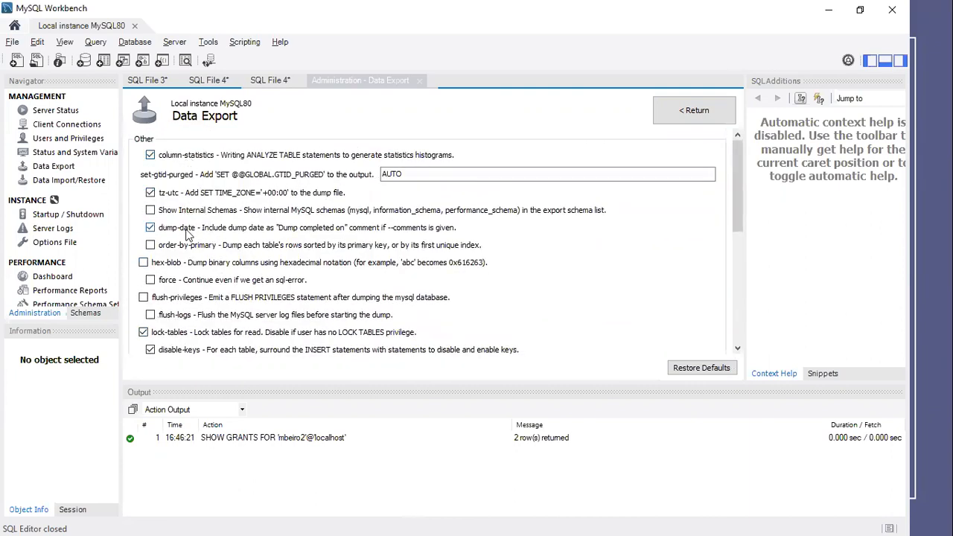
pyautogui.scroll(-8, 197, 290)
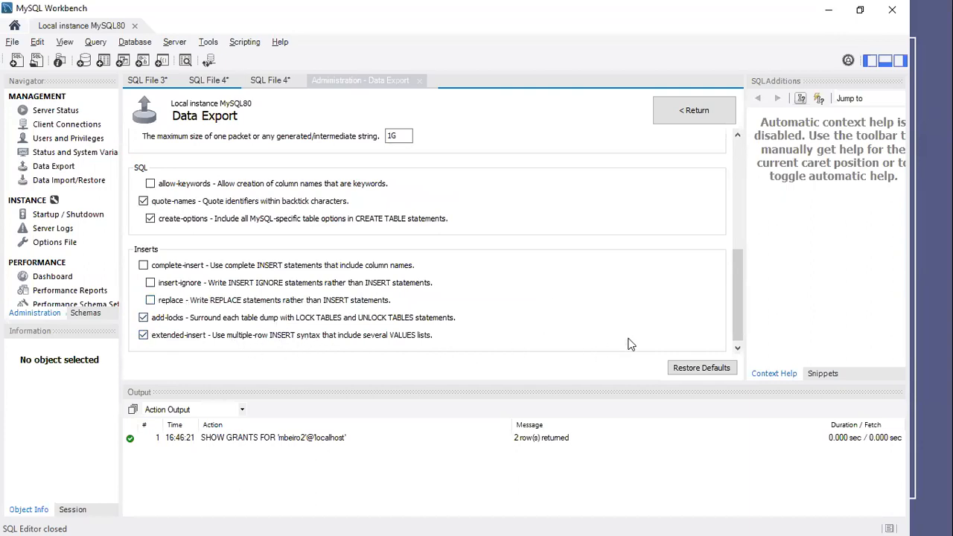
pyautogui.click(694, 112)
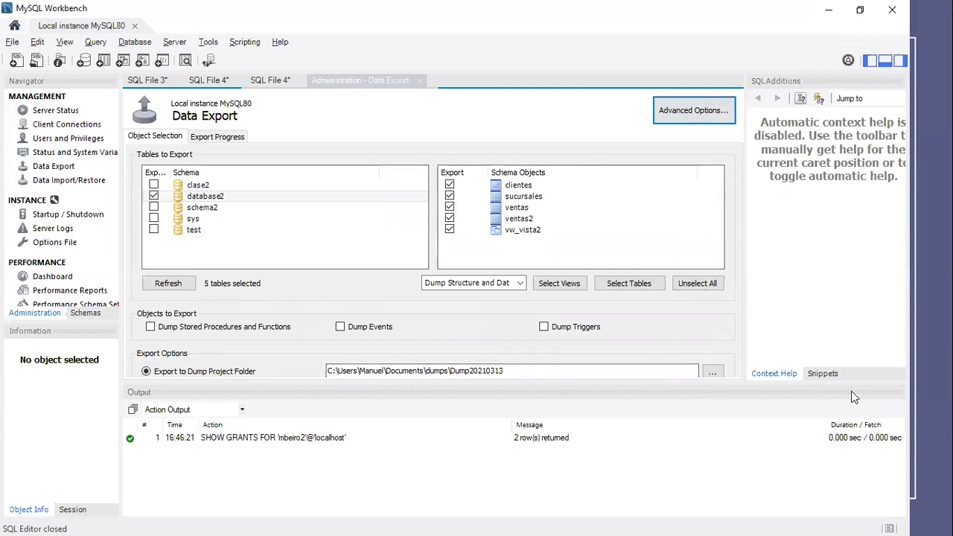
# - Shrink the output area to expose all export options, and inspect the dump project folder path
pyautogui.moveTo(712, 381); pyautogui.dragTo(701, 495)
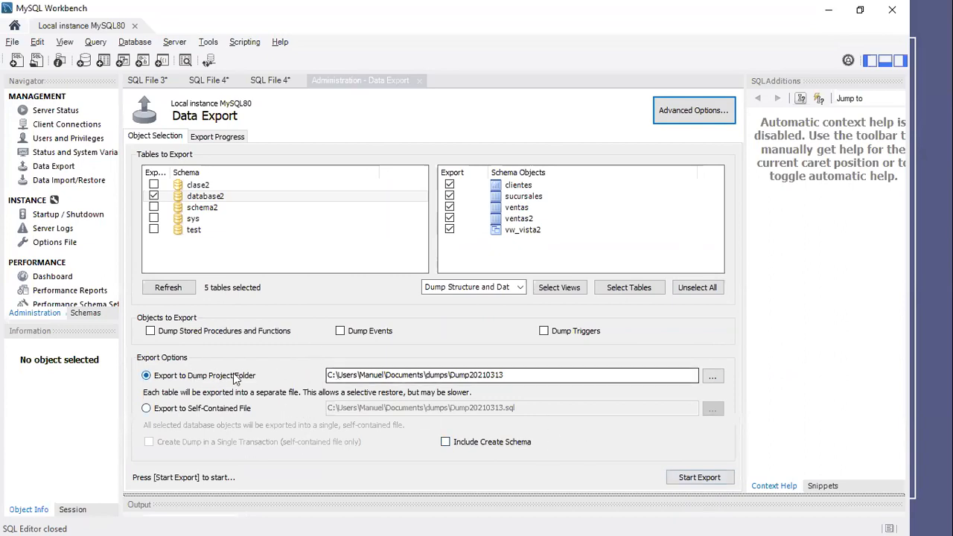
pyautogui.moveTo(536, 376); pyautogui.dragTo(302, 374)
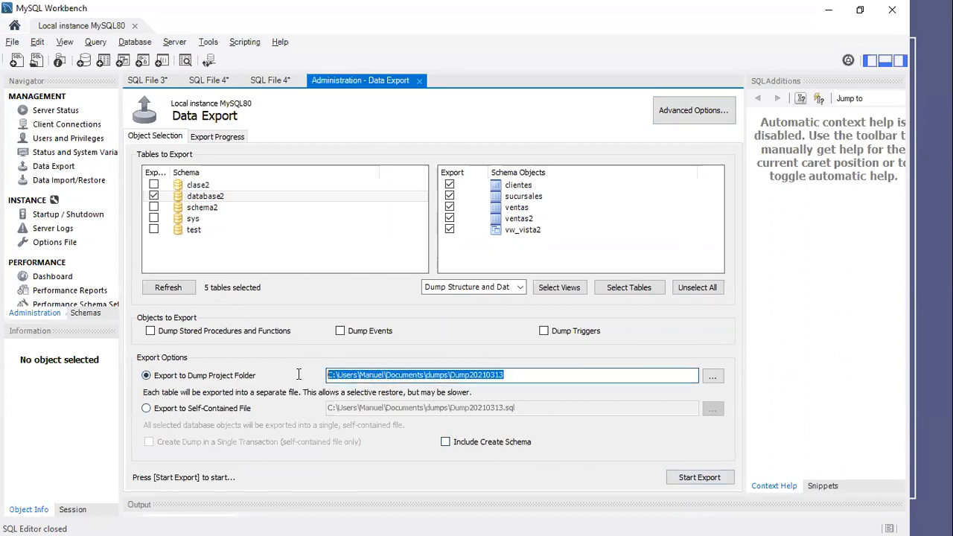
pyautogui.click(355, 372)
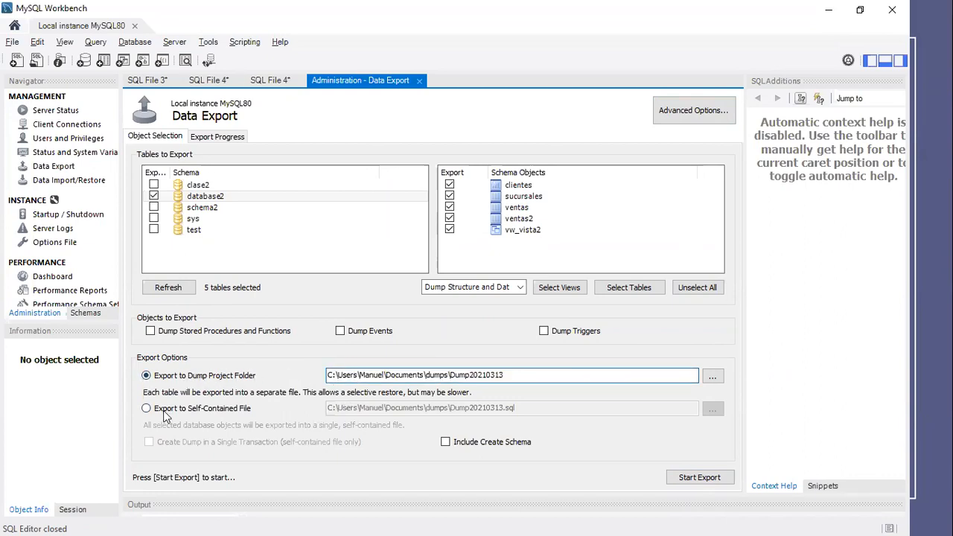
# - Compare the dump project folder and self-contained file destinations, and set the export to Export to Self-Contained File
pyautogui.click(152, 409)
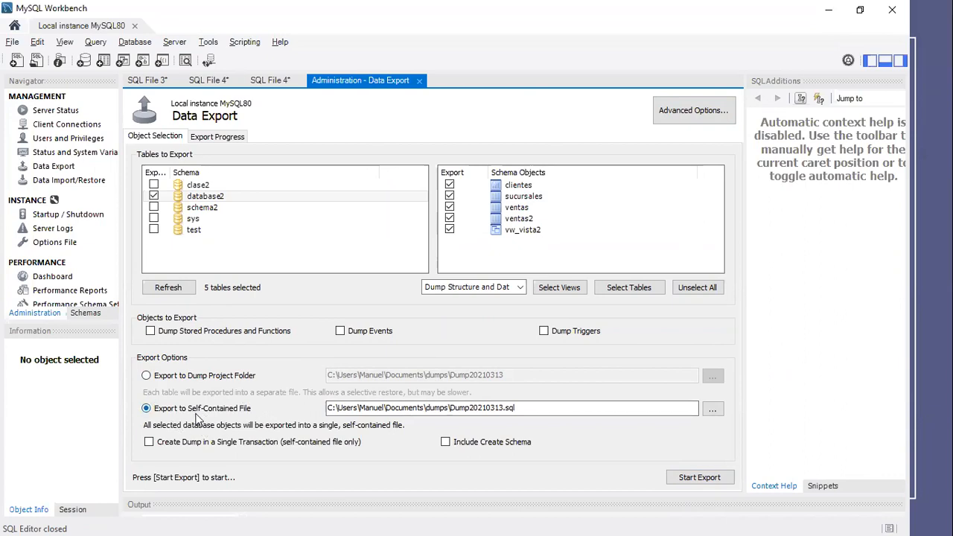
pyautogui.moveTo(550, 408); pyautogui.dragTo(277, 405)
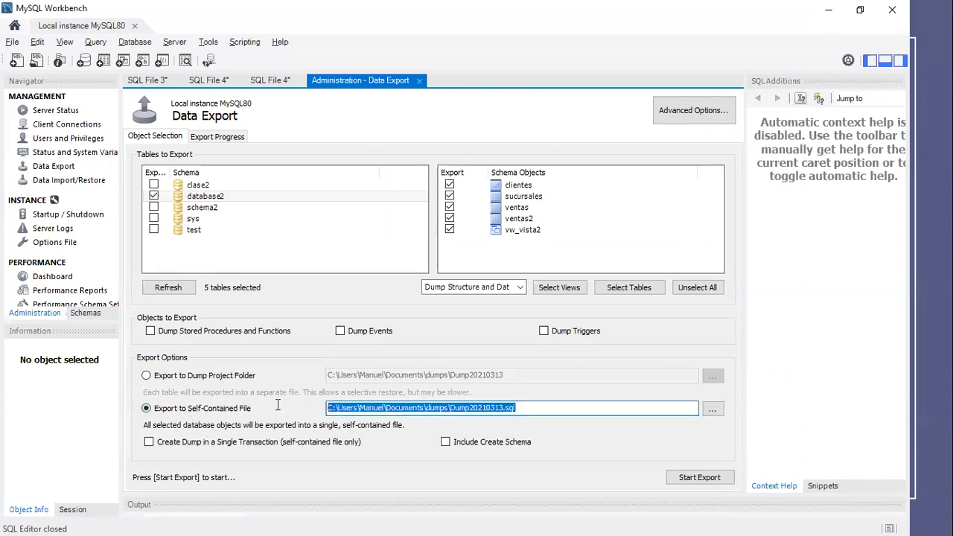
pyautogui.click(172, 376)
pyautogui.moveTo(546, 377); pyautogui.dragTo(277, 377)
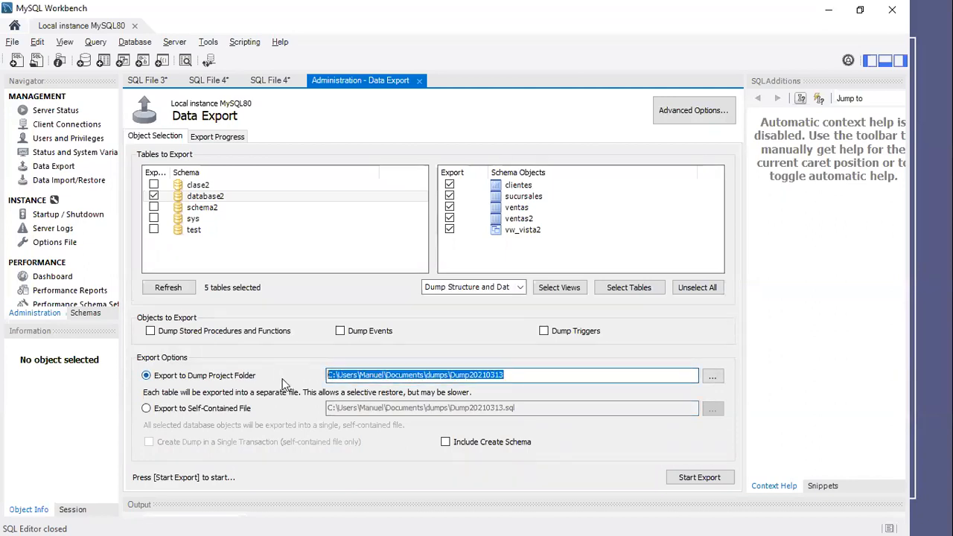
pyautogui.click(166, 409)
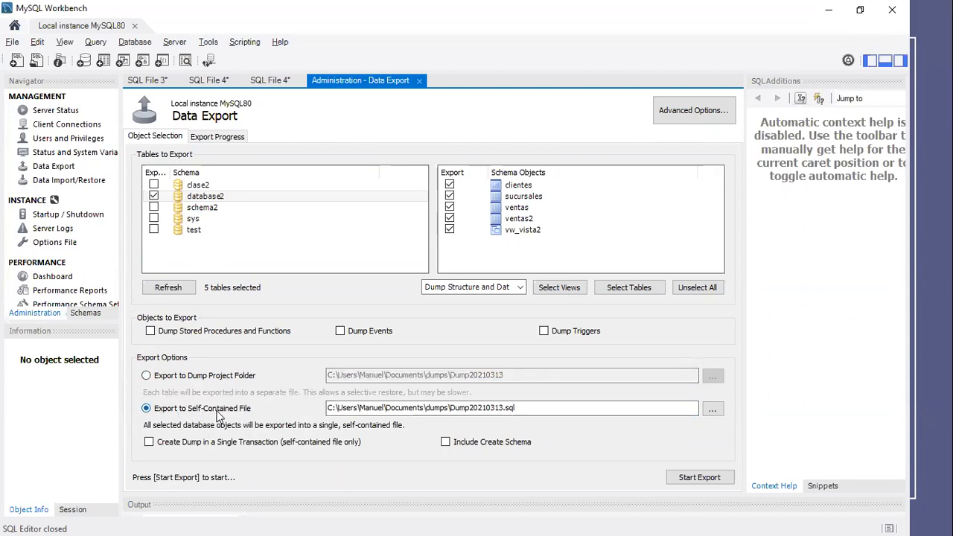
pyautogui.moveTo(585, 408); pyautogui.dragTo(328, 408)
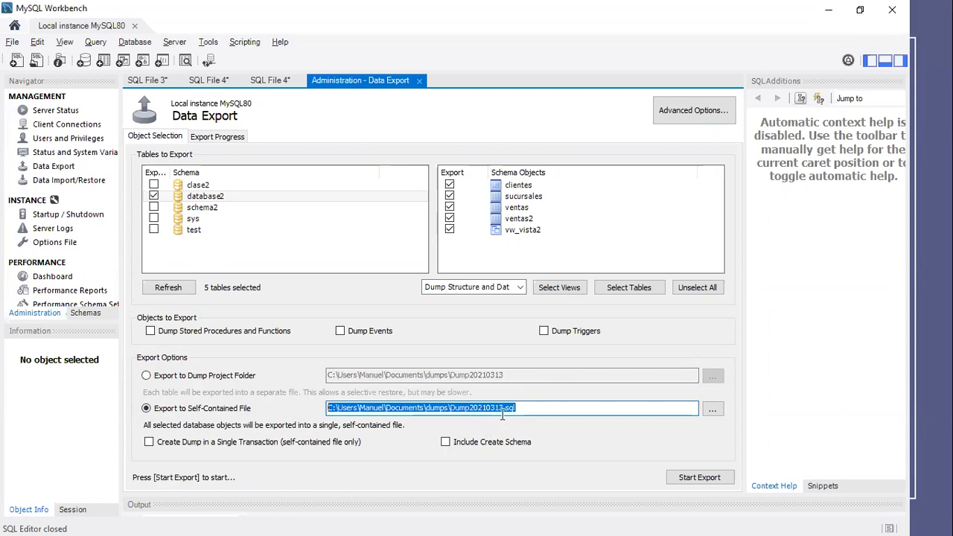
# - Browse for the self-contained file's save location and go to OneDrive > Umecit > A2-2021 > Base de Datos II
pyautogui.click(712, 412)
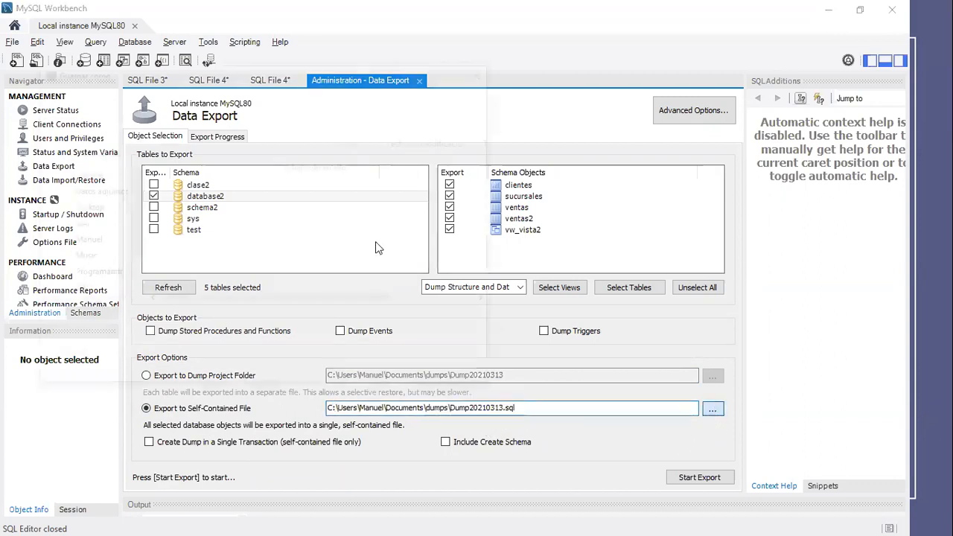
pyautogui.scroll(-5, 134, 186)
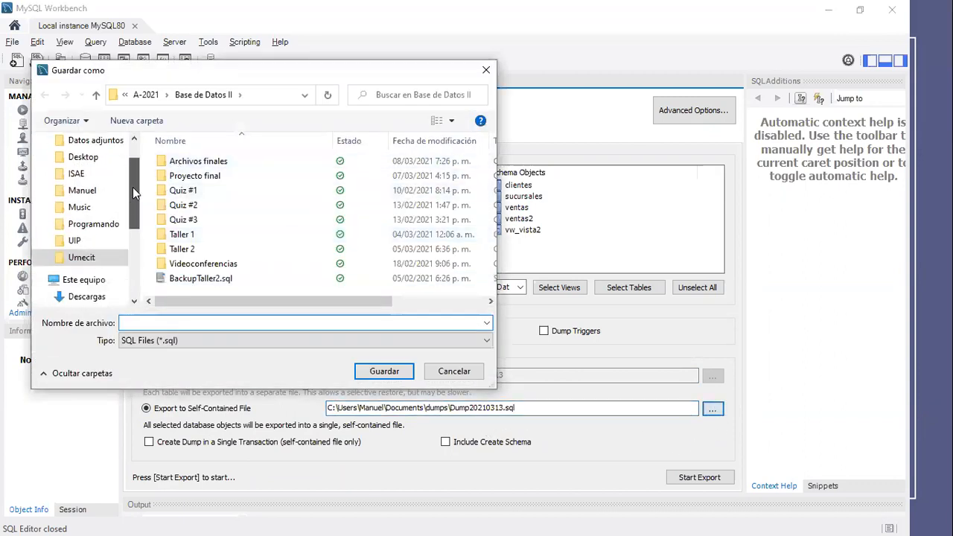
pyautogui.click(87, 222)
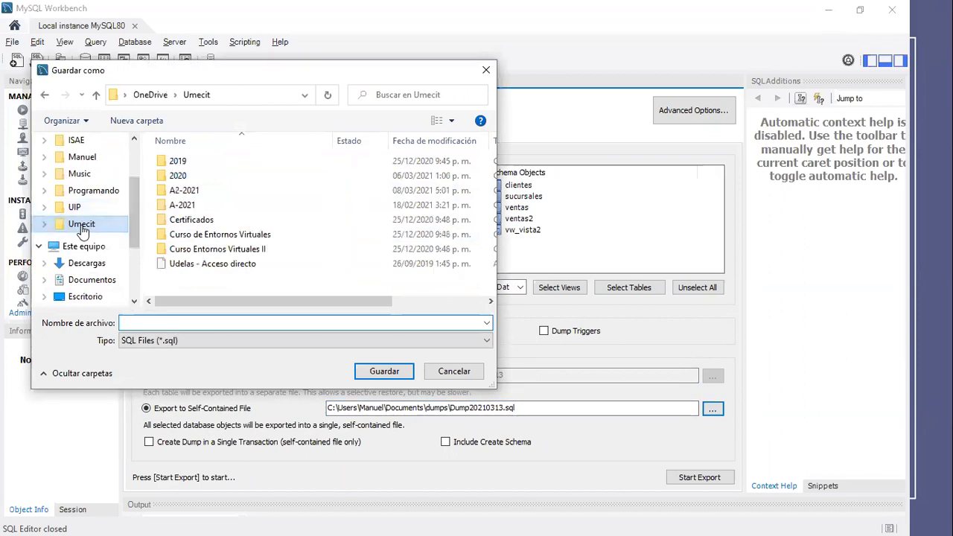
pyautogui.doubleClick(189, 192)
pyautogui.doubleClick(186, 175)
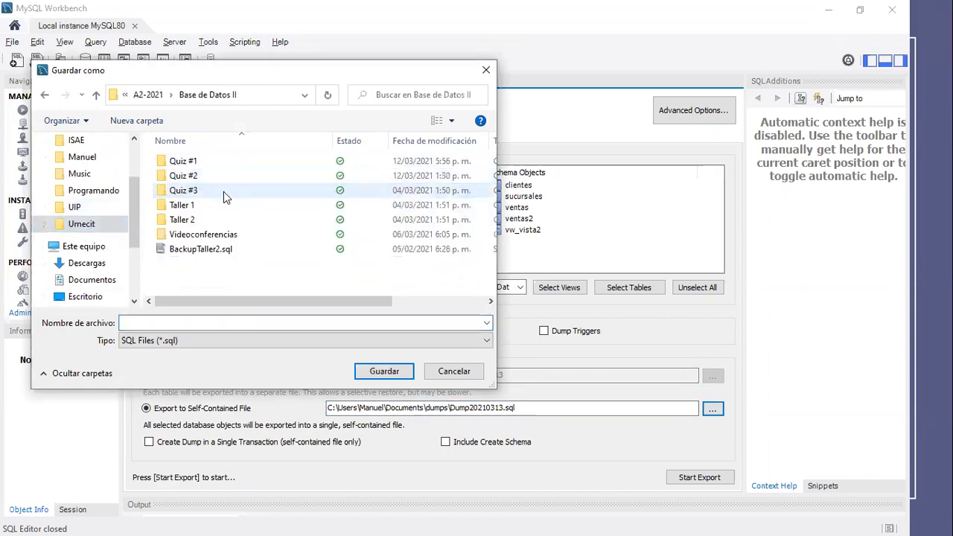
# - Name the backup file Backup-13Enero.sql, basing it on the existing BackupTaller2.sql name, and save it as the export destination
pyautogui.click(195, 249)
pyautogui.click(173, 322)
pyautogui.click(172, 322)
pyautogui.hotkey('shift', 'Left')
pyautogui.hotkey('shift', 'Left')
pyautogui.hotkey('shift', 'Left')
pyautogui.hotkey('shift', 'Left')
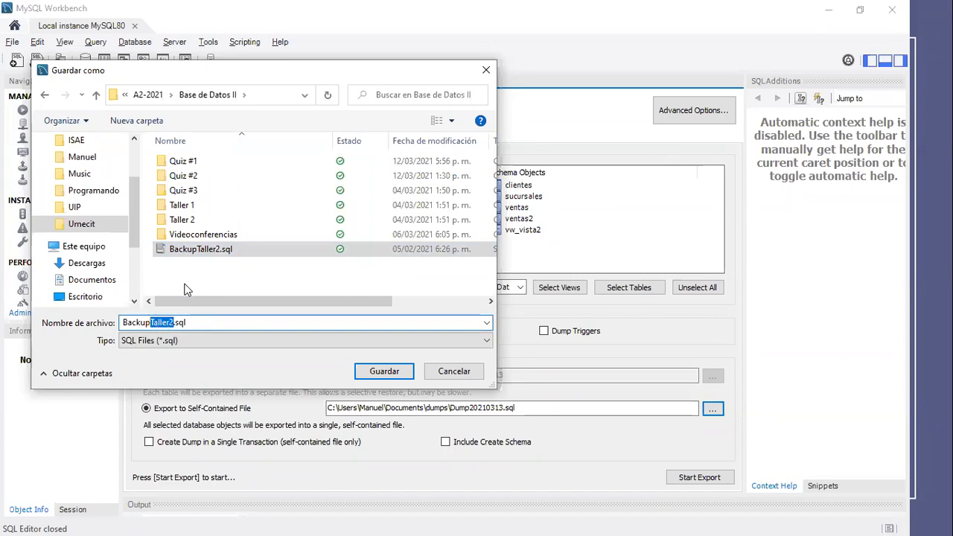
pyautogui.write('-13Enero')
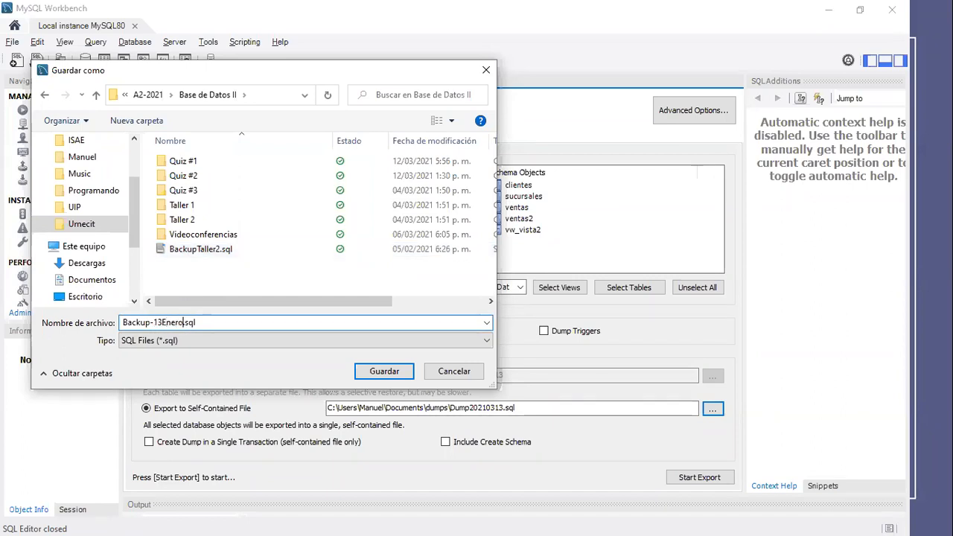
pyautogui.click(367, 372)
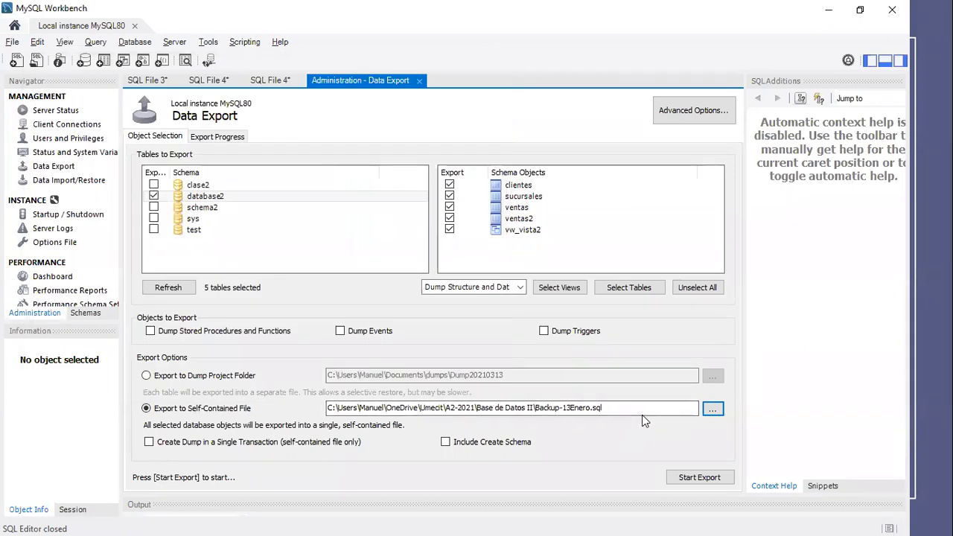
pyautogui.moveTo(642, 409); pyautogui.dragTo(285, 422)
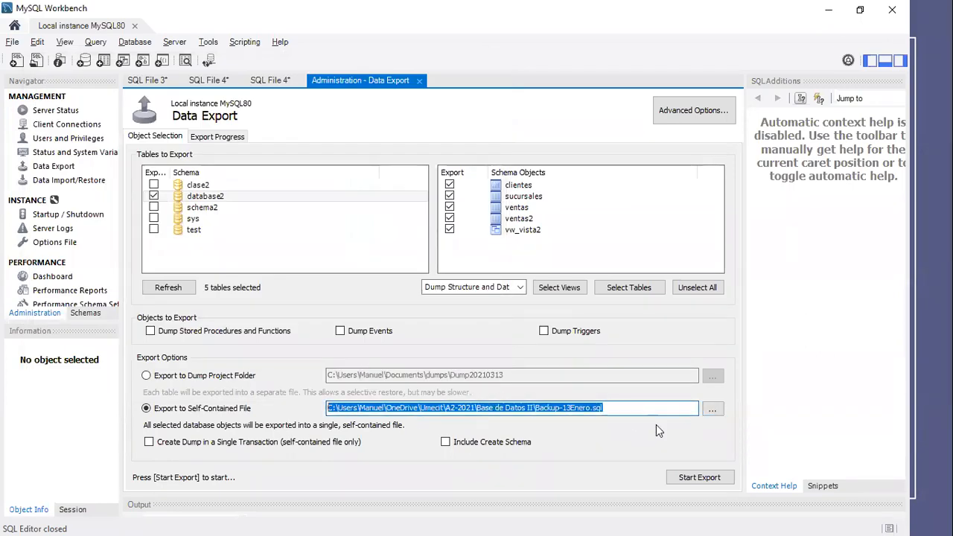
pyautogui.click(630, 409)
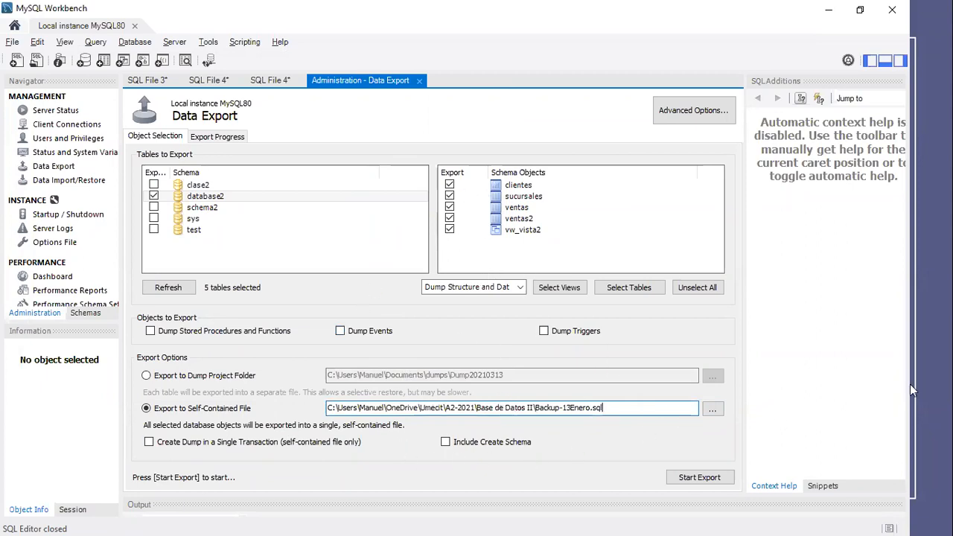
# - Try the Include Create Schema option, leave it off, and start the export of database2
pyautogui.click(446, 442)
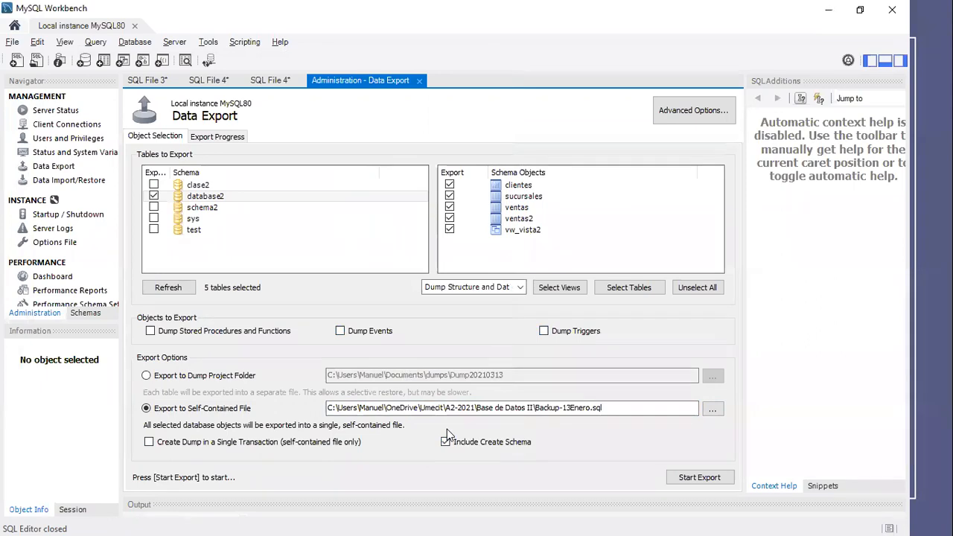
pyautogui.click(445, 443)
pyautogui.moveTo(744, 451)
pyautogui.mouseDown()
pyautogui.moveTo(633, 476)
pyautogui.moveTo(753, 468)
pyautogui.moveTo(747, 450)
pyautogui.mouseUp()
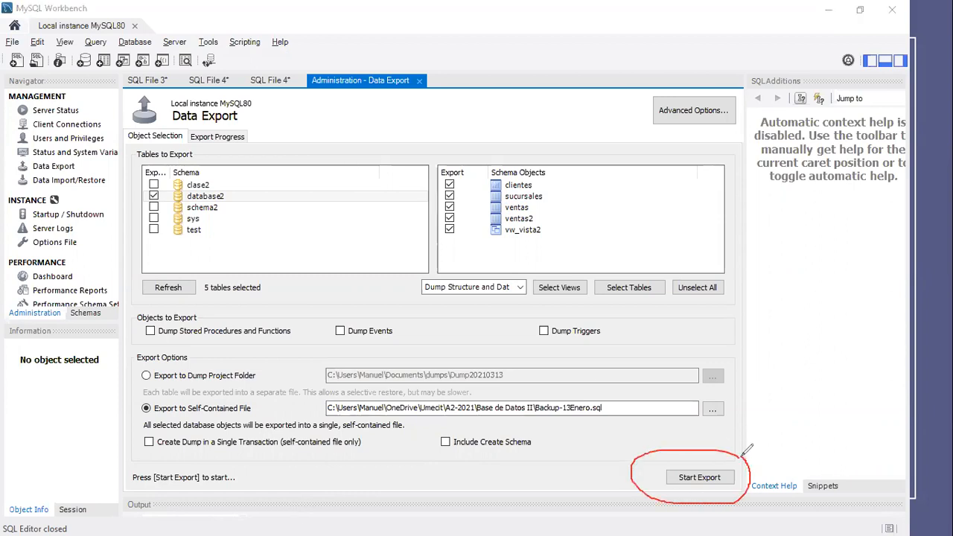
pyautogui.click(418, 49)
pyautogui.click(686, 451)
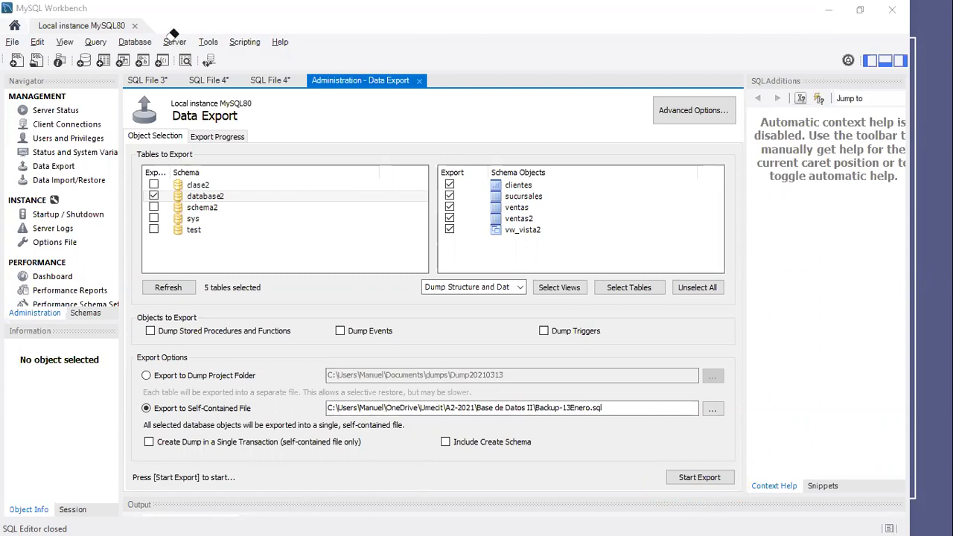
pyautogui.click(689, 479)
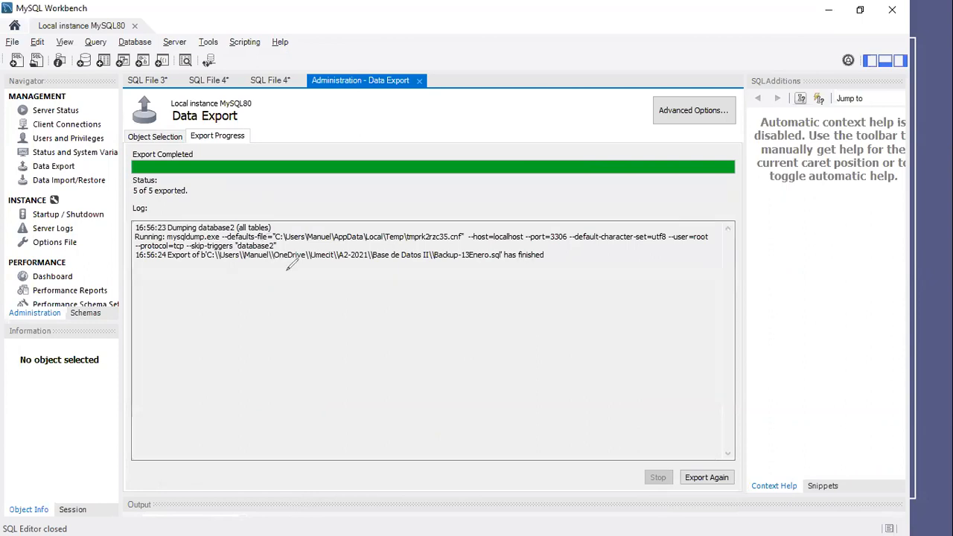
# - Examine the log entry for the Backup-13Enero.sql export in the export progress
pyautogui.moveTo(146, 262)
pyautogui.mouseDown()
pyautogui.moveTo(556, 257)
pyautogui.moveTo(529, 241)
pyautogui.moveTo(223, 246)
pyautogui.moveTo(158, 237)
pyautogui.mouseUp()
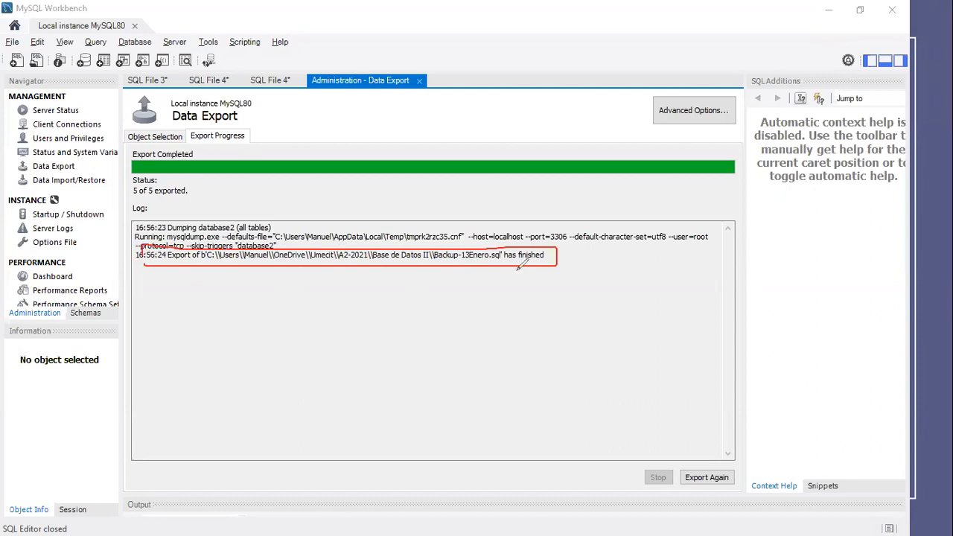
pyautogui.moveTo(513, 269); pyautogui.dragTo(529, 276)
pyautogui.click(404, 44)
pyautogui.click(300, 267)
pyautogui.click(530, 269)
pyautogui.click(520, 280)
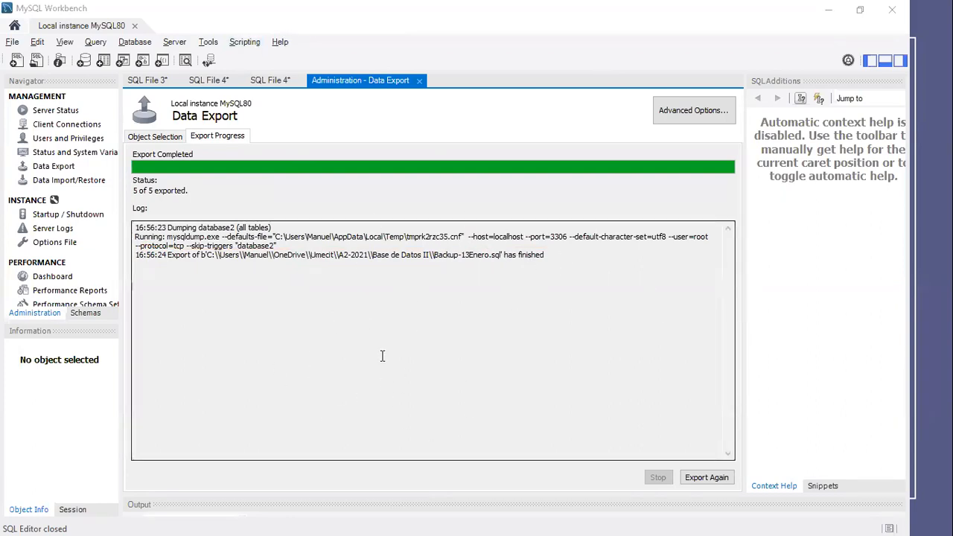
# - Switch to File Explorer and open the Umecit > A2-2021 > Base de Datos II folder
pyautogui.hotkey('alt', 'Tab')
pyautogui.hotkey('alt', 'Tab')
pyautogui.hotkey('alt', 'Tab')
pyautogui.hotkey('alt', 'Tab')
pyautogui.hotkey('alt', 'Tab')
pyautogui.hotkey('alt', 'Tab')
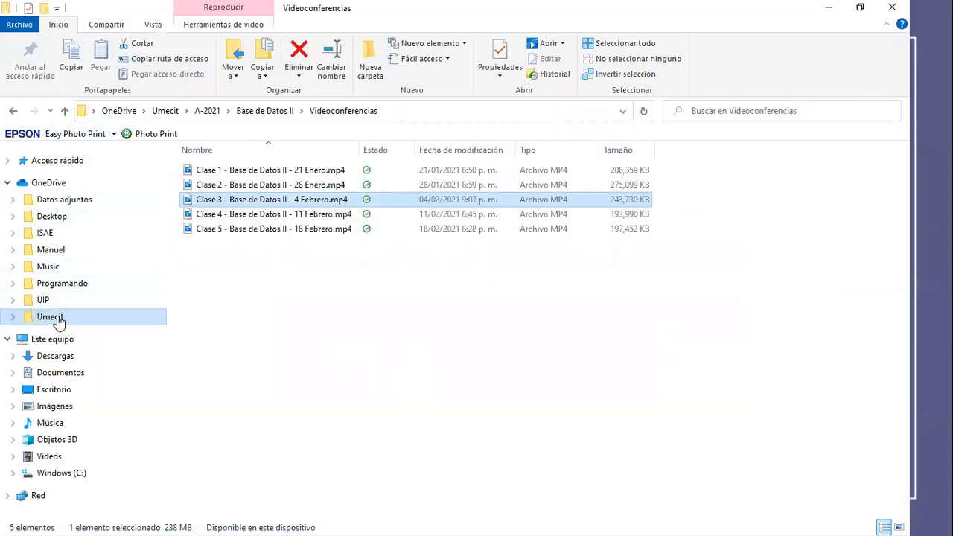
pyautogui.click(58, 320)
pyautogui.doubleClick(222, 198)
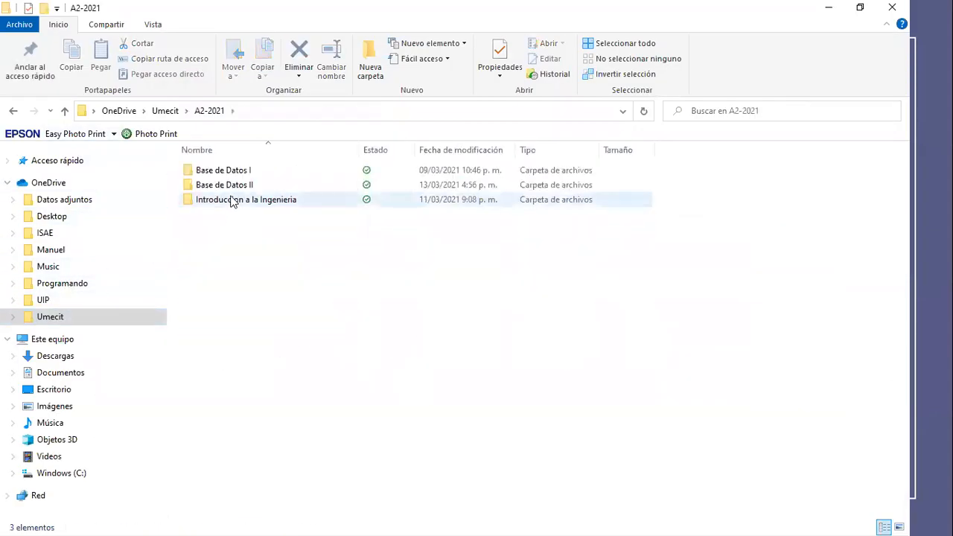
pyautogui.doubleClick(232, 186)
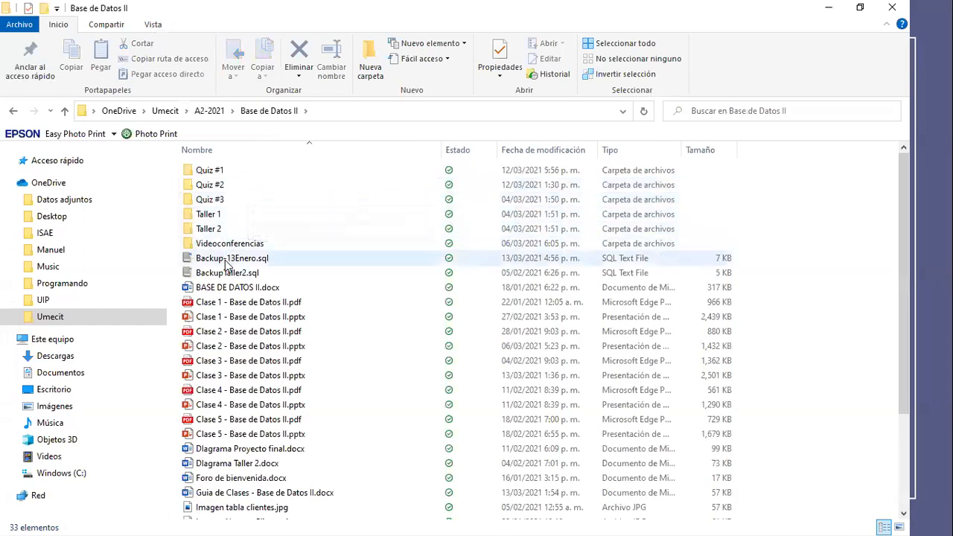
# - Open Backup-13Enero.sql for editing in Notepad and maximize its window
pyautogui.click(246, 261)
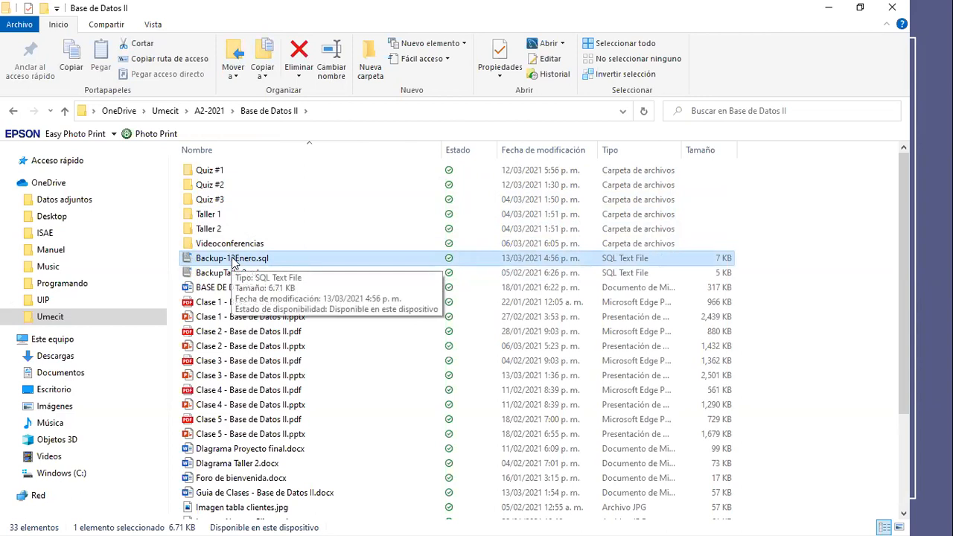
pyautogui.rightClick(237, 264)
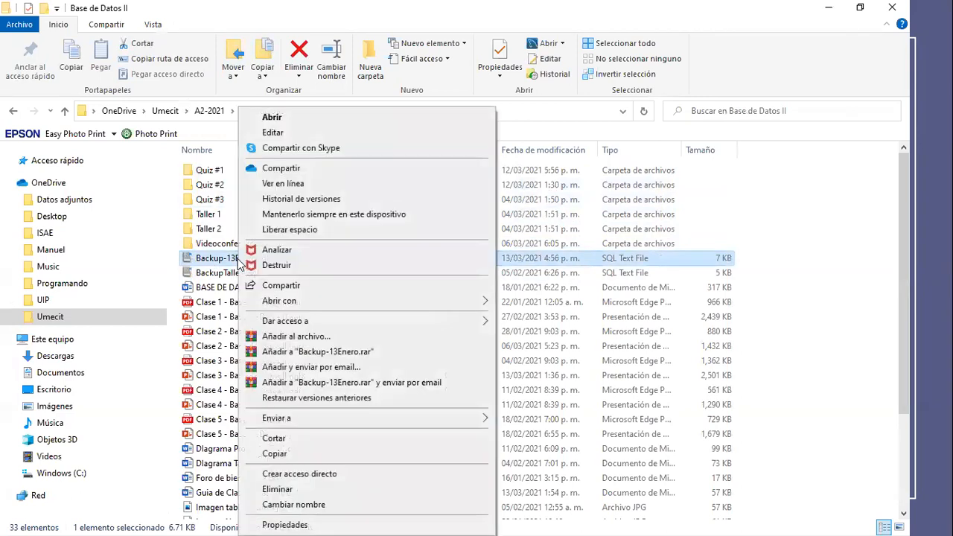
pyautogui.click(314, 134)
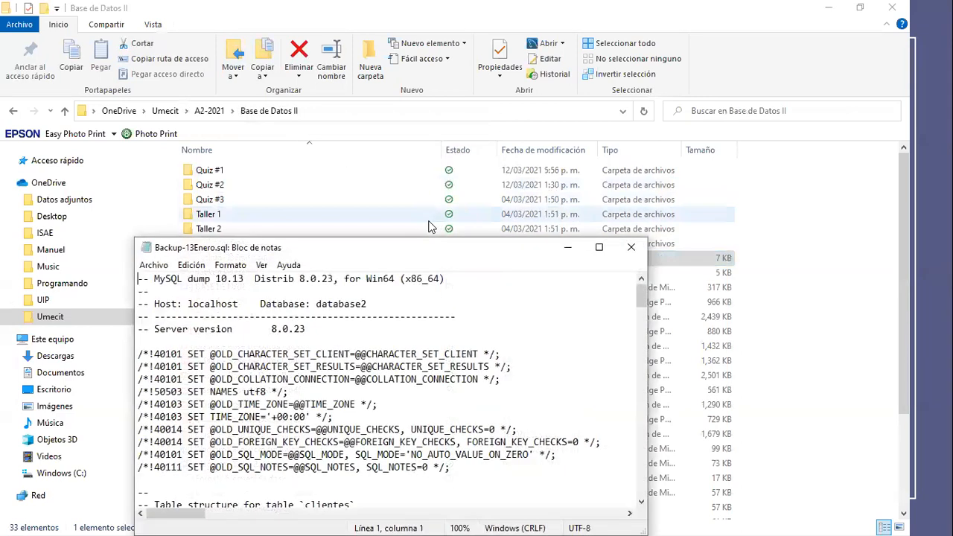
pyautogui.moveTo(420, 244); pyautogui.dragTo(374, 66)
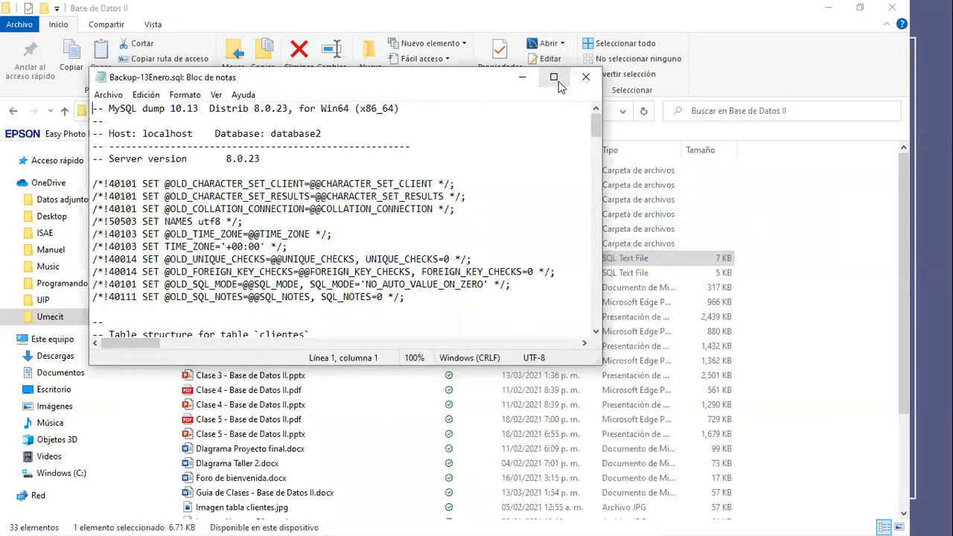
pyautogui.click(555, 79)
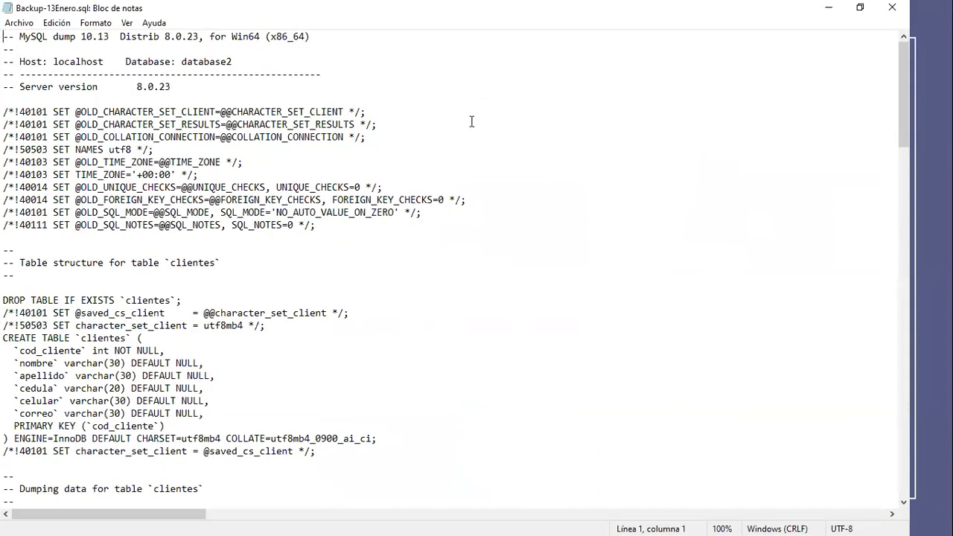
# - Examine the CREATE TABLE and INSERT INTO statements for the clientes and sucursales tables in the backup script
pyautogui.moveTo(900, 58); pyautogui.dragTo(894, 91)
pyautogui.moveTo(6, 187); pyautogui.dragTo(400, 281)
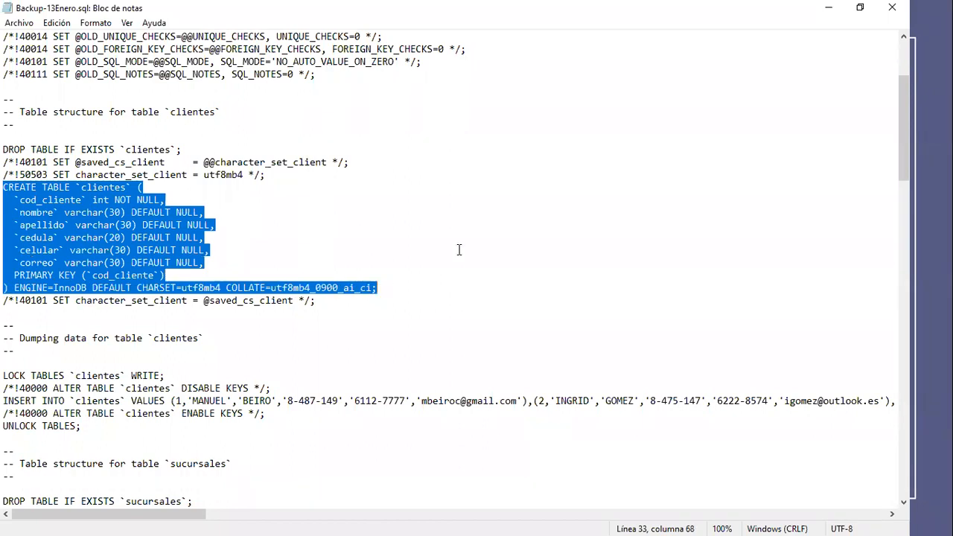
pyautogui.scroll(-3, 460, 249)
pyautogui.moveTo(6, 288); pyautogui.dragTo(627, 288)
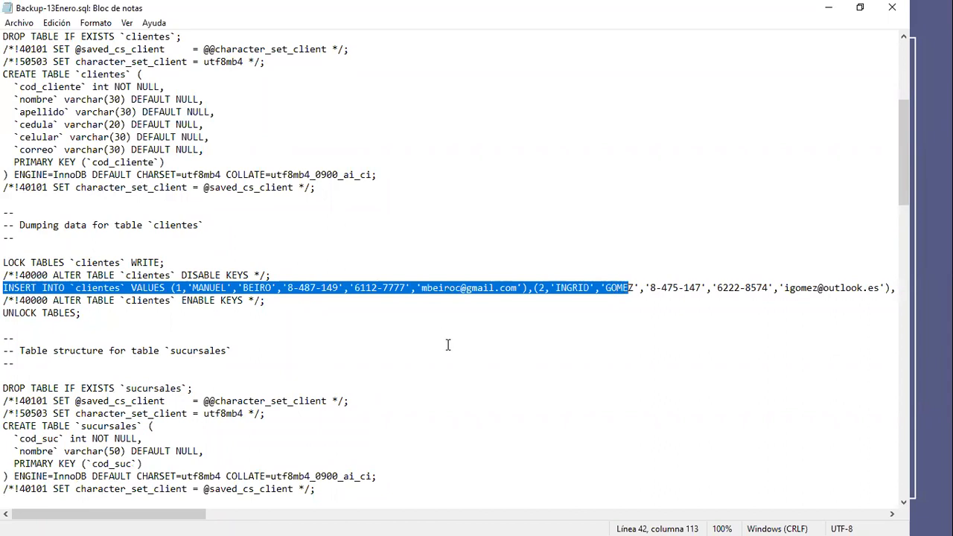
pyautogui.scroll(-3, 447, 344)
pyautogui.scroll(-2, 257, 249)
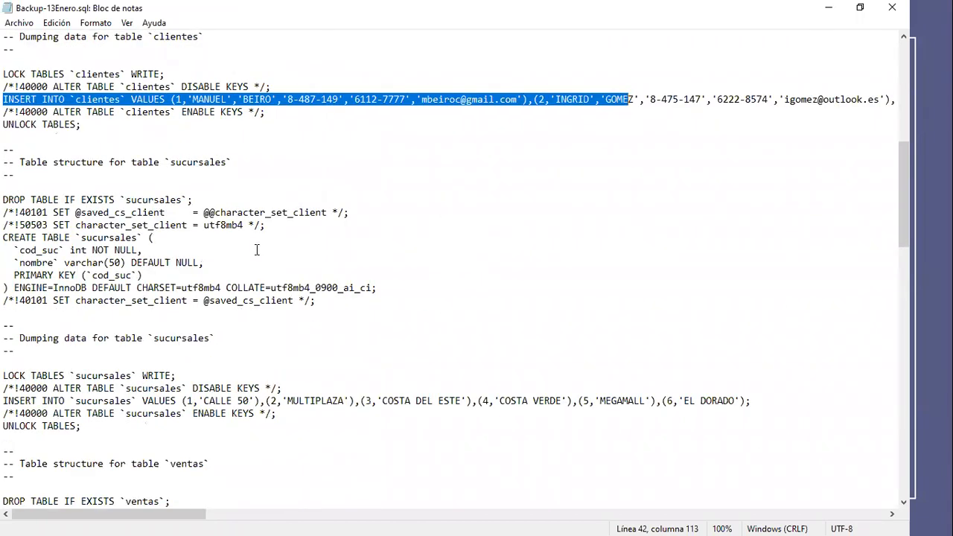
pyautogui.moveTo(6, 233); pyautogui.dragTo(422, 283)
pyautogui.scroll(-3, 423, 289)
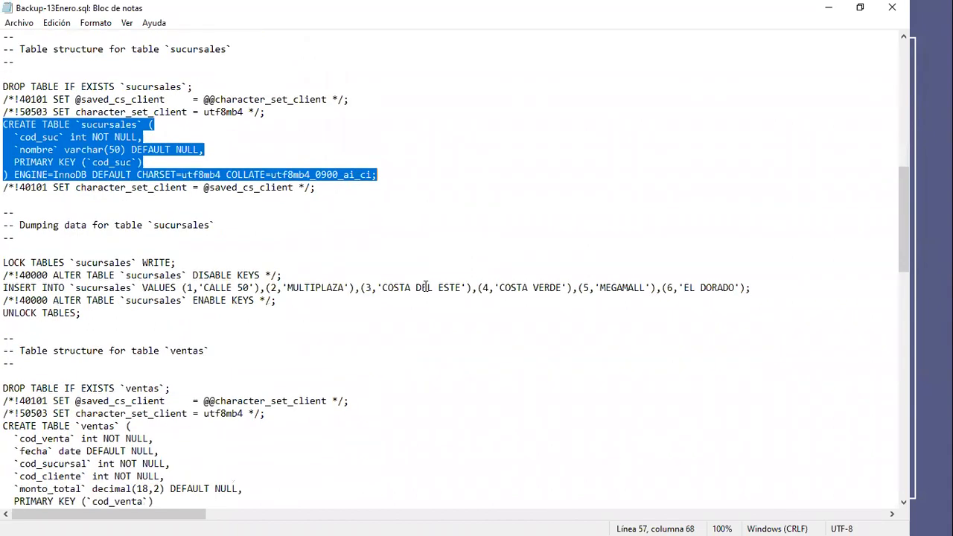
pyautogui.moveTo(5, 288); pyautogui.dragTo(570, 294)
# - Examine the backup script's statements for the ventas and ventas2 tables and the vw_vista2 view
pyautogui.scroll(-3, 471, 305)
pyautogui.scroll(-2, 471, 305)
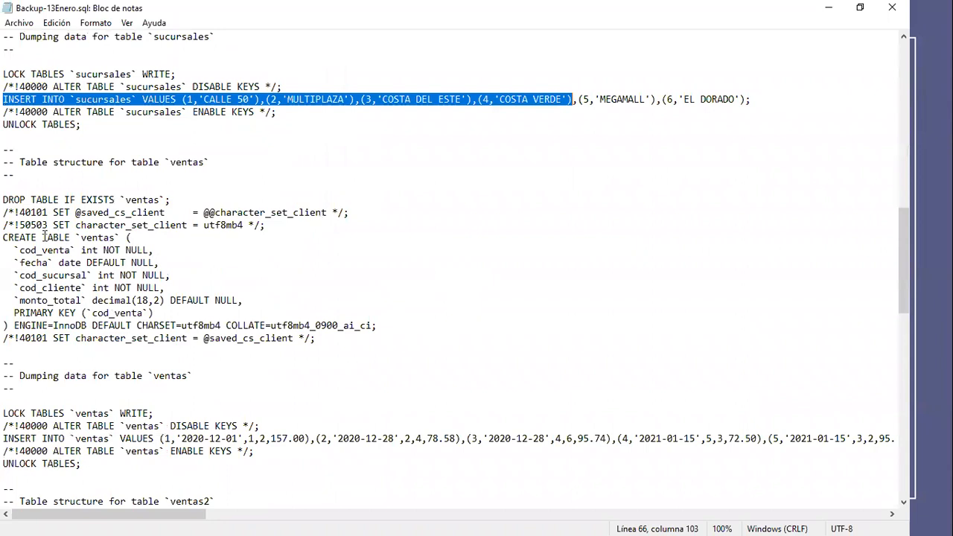
pyautogui.moveTo(5, 202); pyautogui.dragTo(320, 340)
pyautogui.scroll(-15, 476, 268)
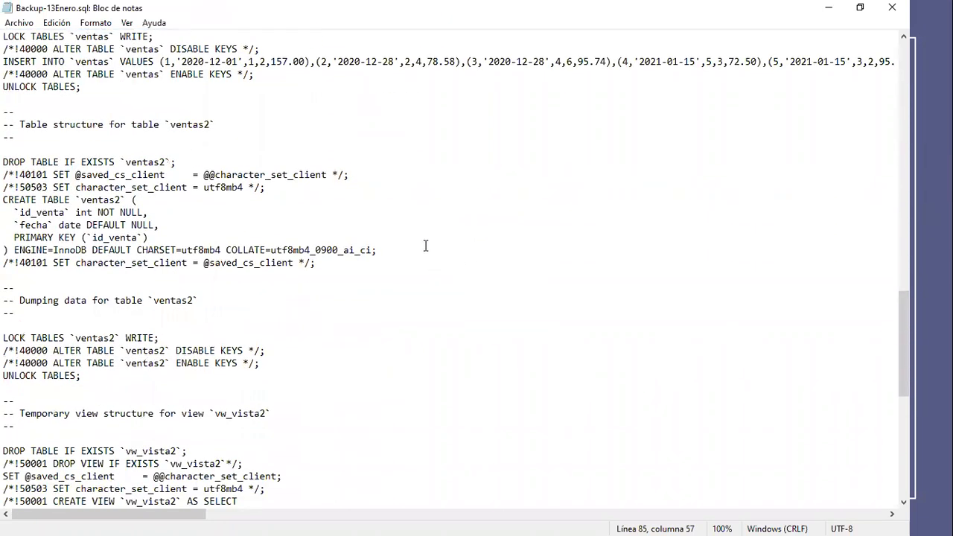
pyautogui.scroll(-6, 438, 246)
pyautogui.scroll(16, 438, 246)
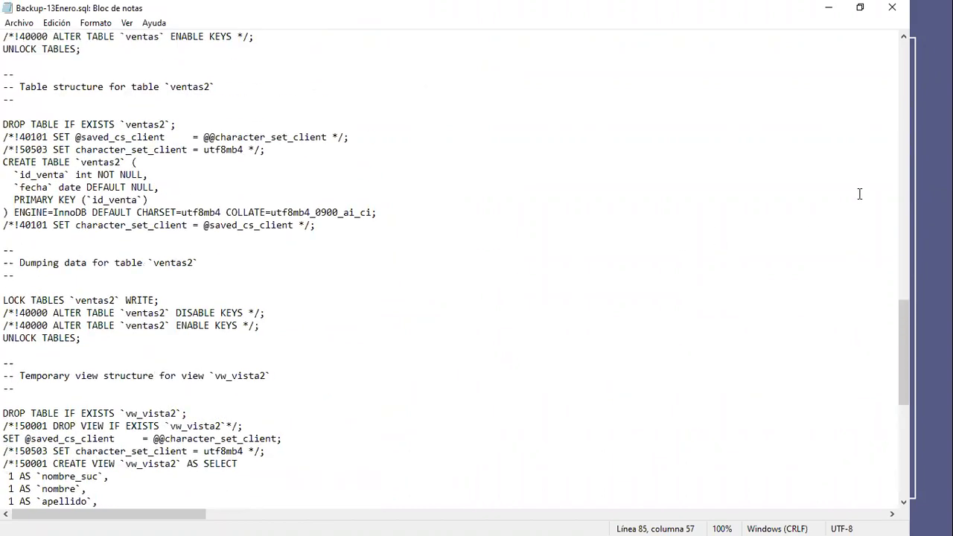
# - Reopen Backup-13Enero.sql in Notepad and copy the entire script, leaving the window minimized
pyautogui.scroll(20, 903, 278)
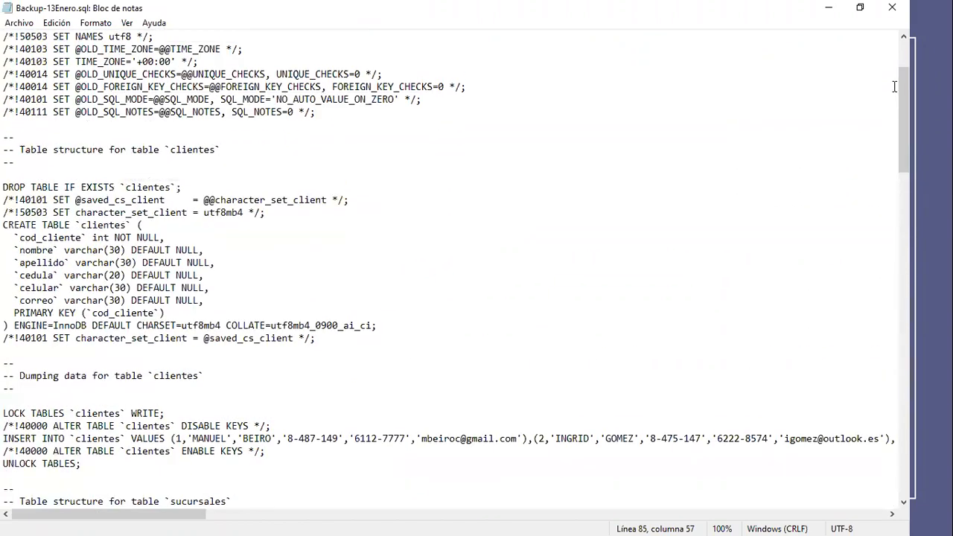
pyautogui.click(893, 10)
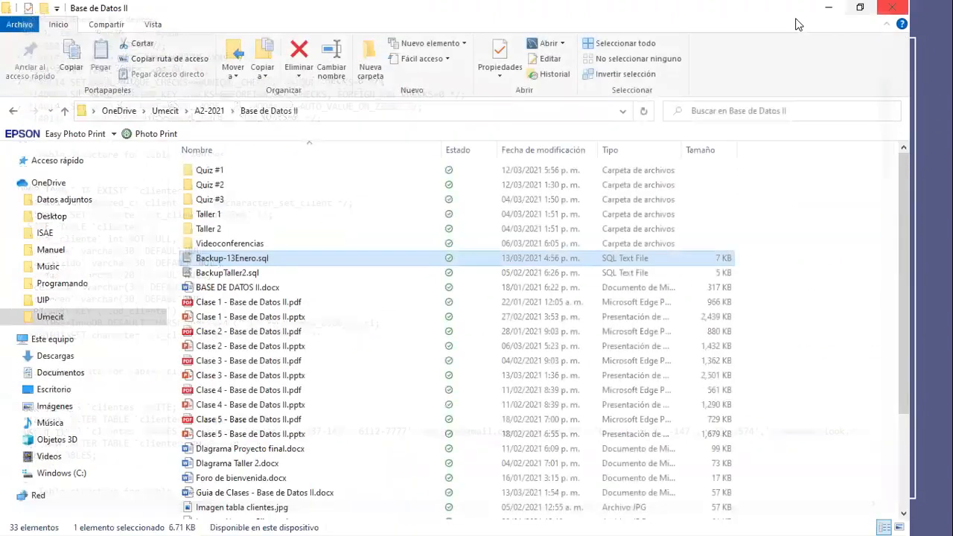
pyautogui.rightClick(254, 257)
pyautogui.click(283, 117)
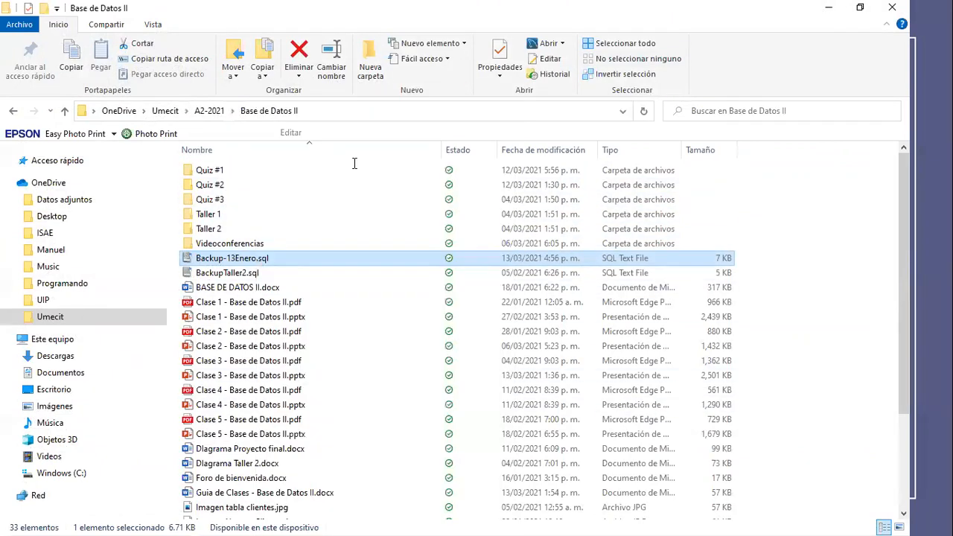
pyautogui.hotkey('shift', 'End')
pyautogui.hotkey('ctrl', 'shift', 'End')
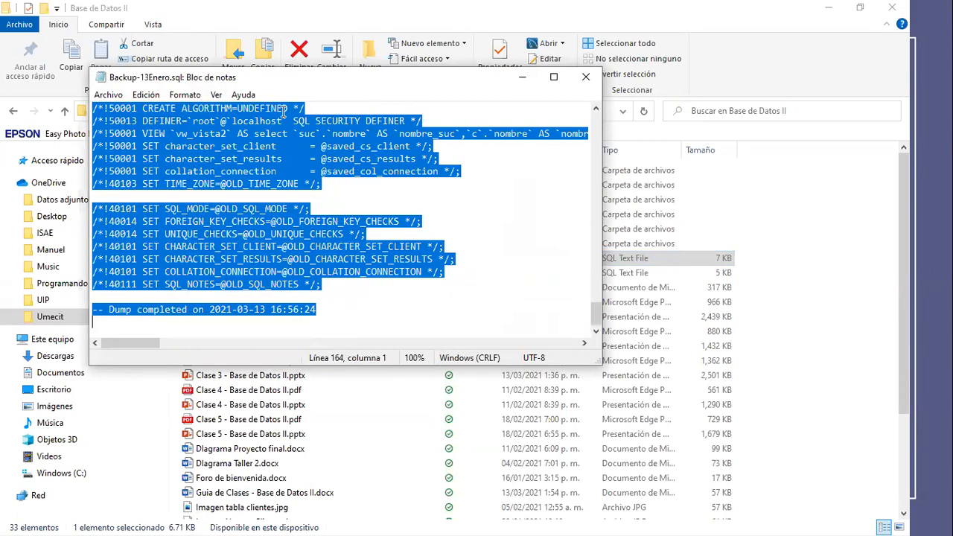
pyautogui.click(522, 77)
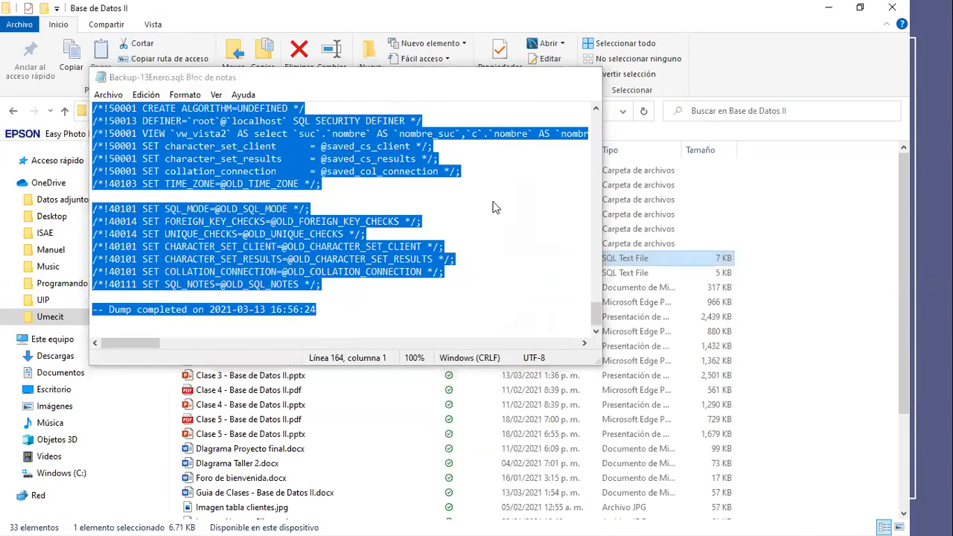
# - Switch to MySQL Workbench, widen the navigator to show the schema list, and collapse schema2
pyautogui.hotkey('alt', 'Tab')
pyautogui.hotkey('alt', 'Tab')
pyautogui.hotkey('alt', 'Tab')
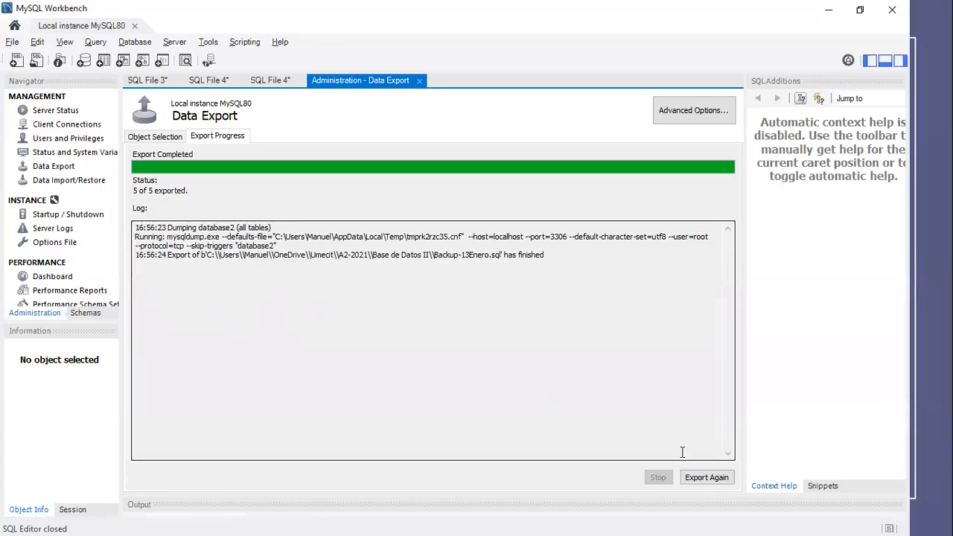
pyautogui.moveTo(121, 174); pyautogui.dragTo(269, 186)
pyautogui.click(85, 313)
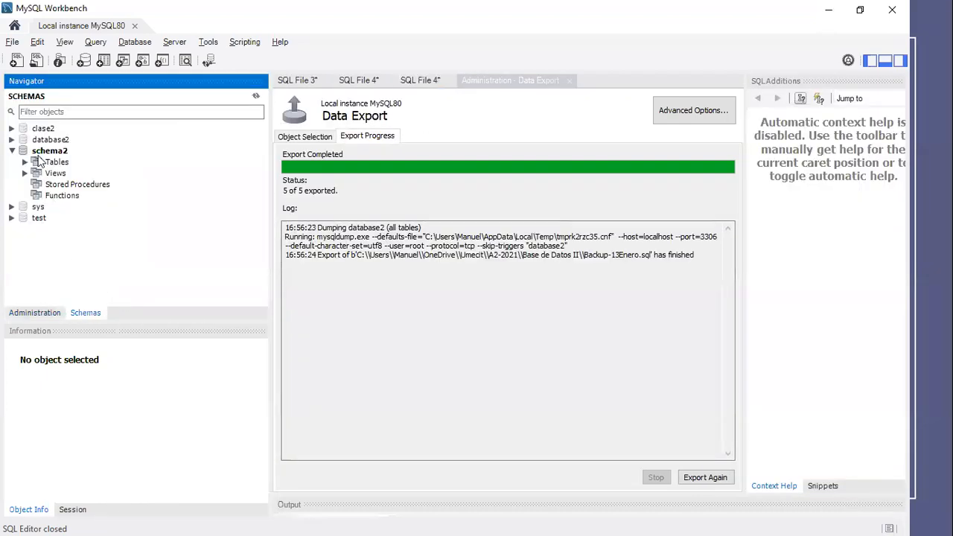
pyautogui.click(12, 151)
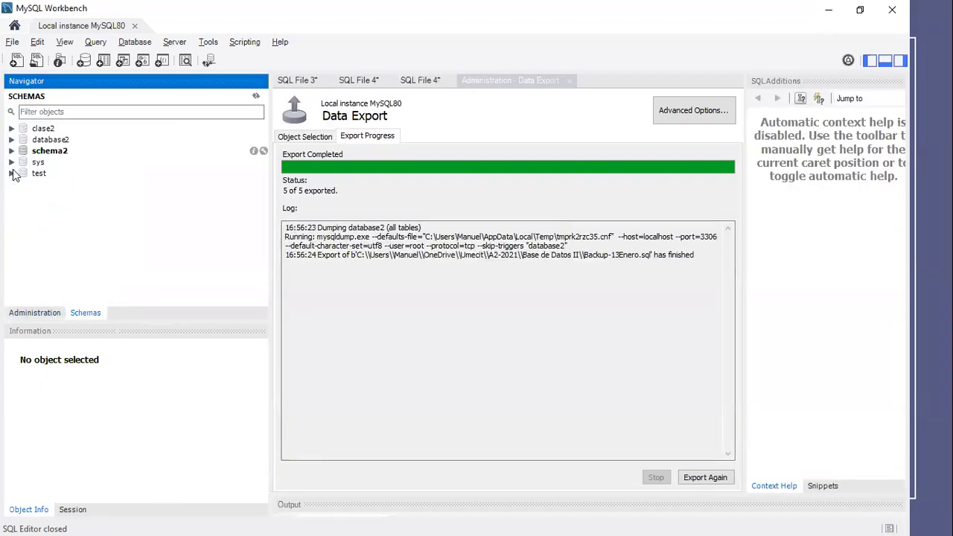
# - Start creating a new schema and name it BDRestauracion
pyautogui.rightClick(52, 215)
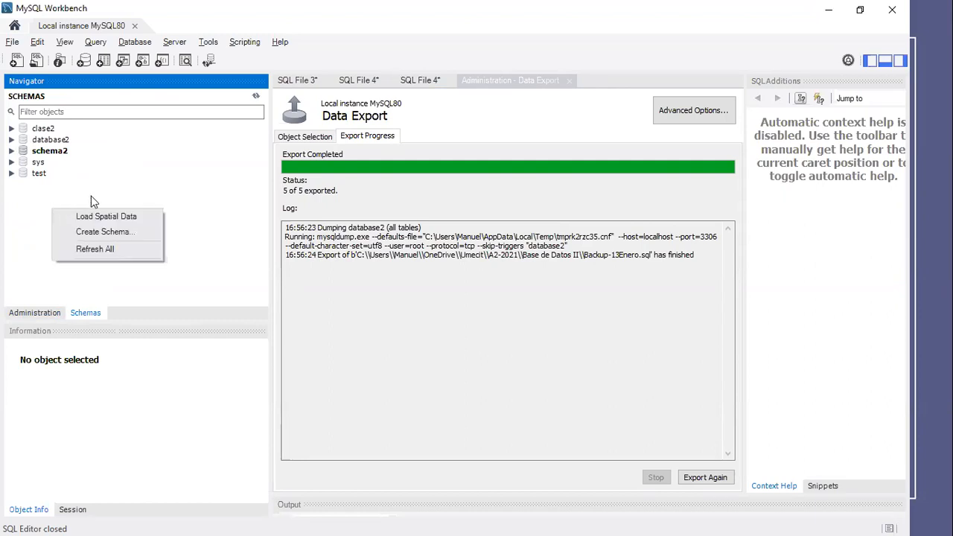
pyautogui.click(106, 233)
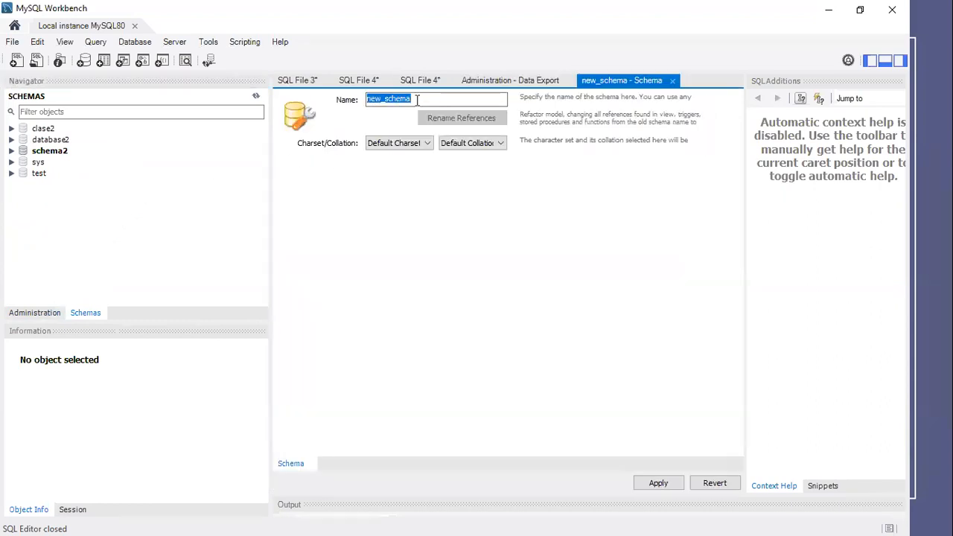
pyautogui.write('Resp')
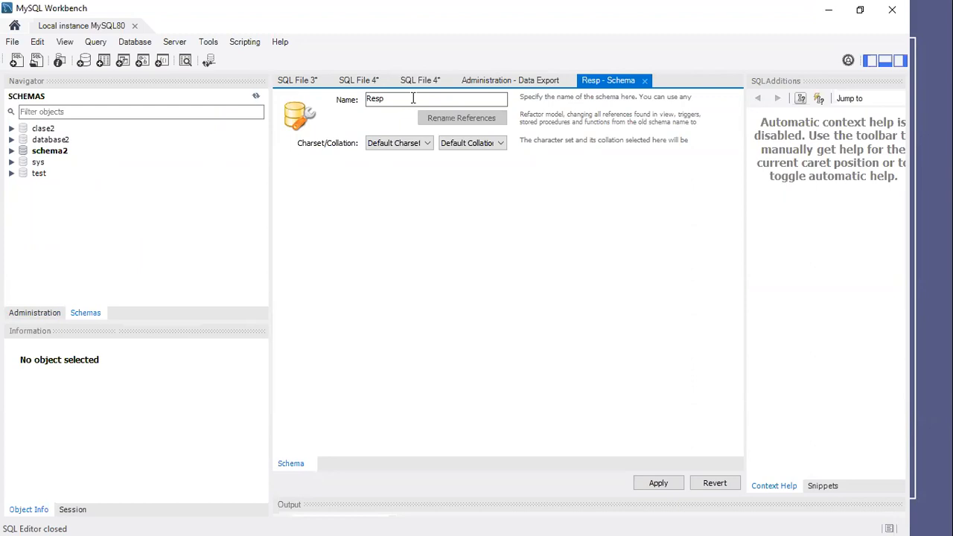
pyautogui.press('BackSpace')
pyautogui.write('taru')
pyautogui.press('BackSpace')
pyautogui.press('BackSpace')
pyautogui.write('uracion')
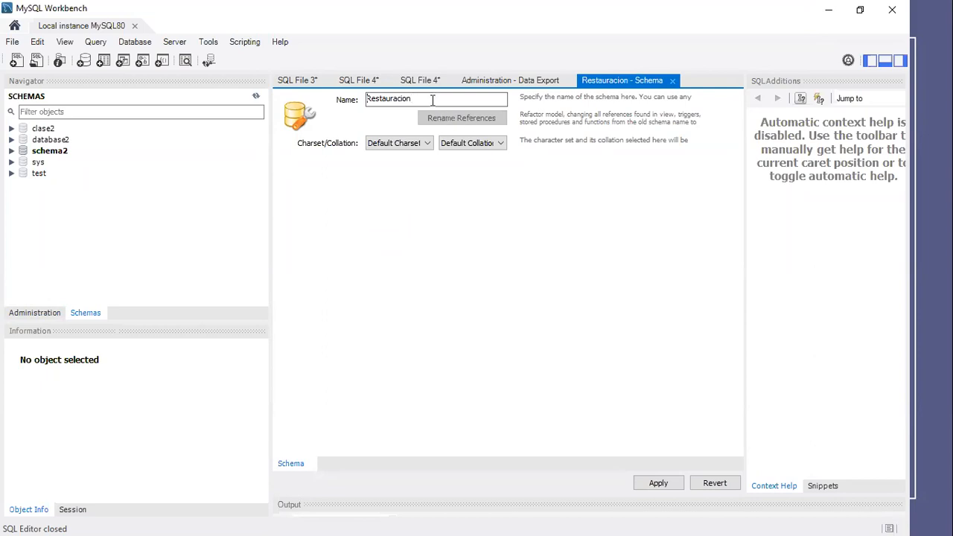
pyautogui.click(366, 98)
pyautogui.write('BD')
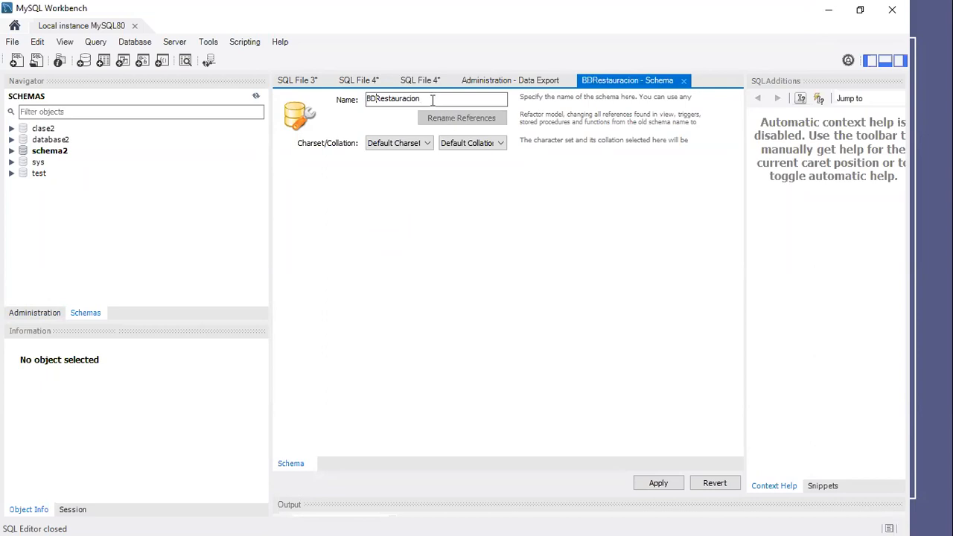
# - Apply the new schema to the server, accepting the lowercase name bdrestauracion, and finish the script wizard
pyautogui.click(658, 484)
pyautogui.click(527, 299)
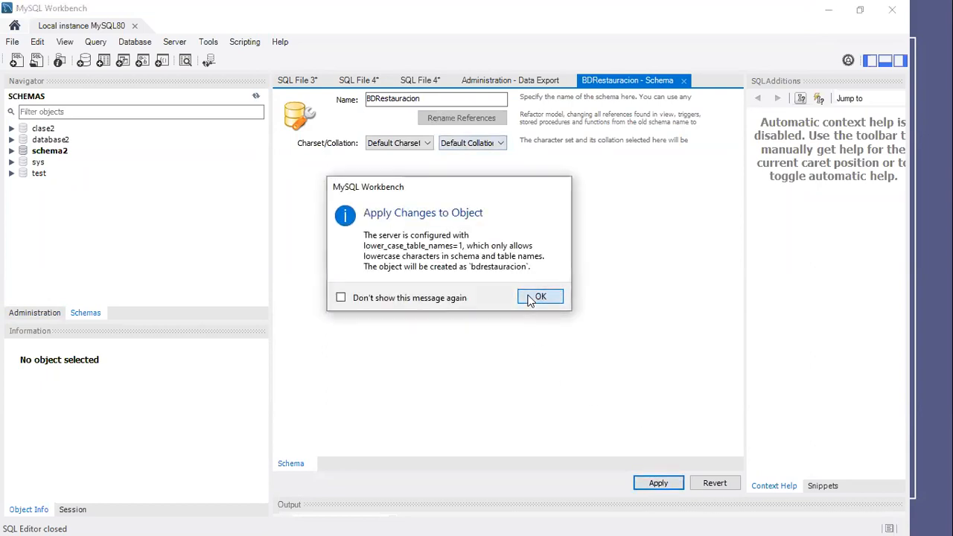
pyautogui.click(633, 455)
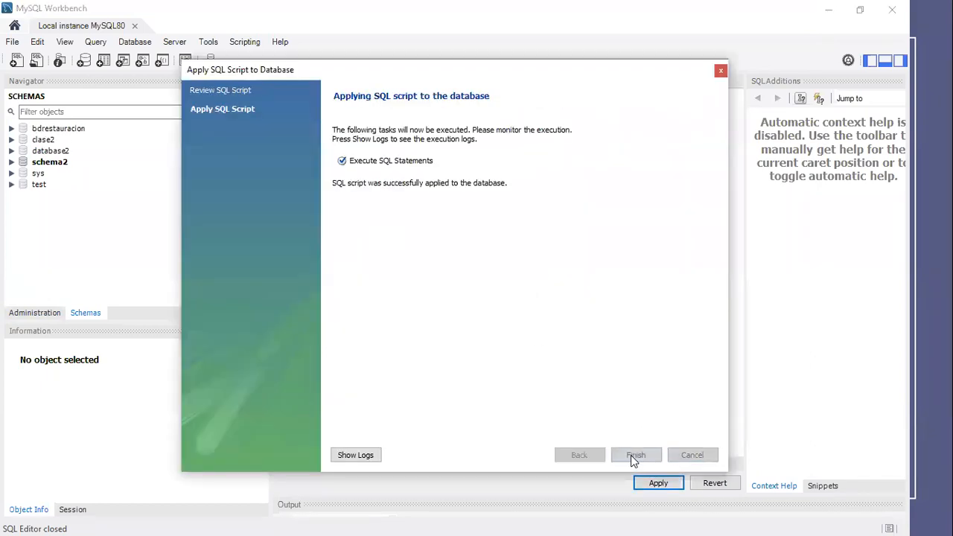
pyautogui.click(638, 460)
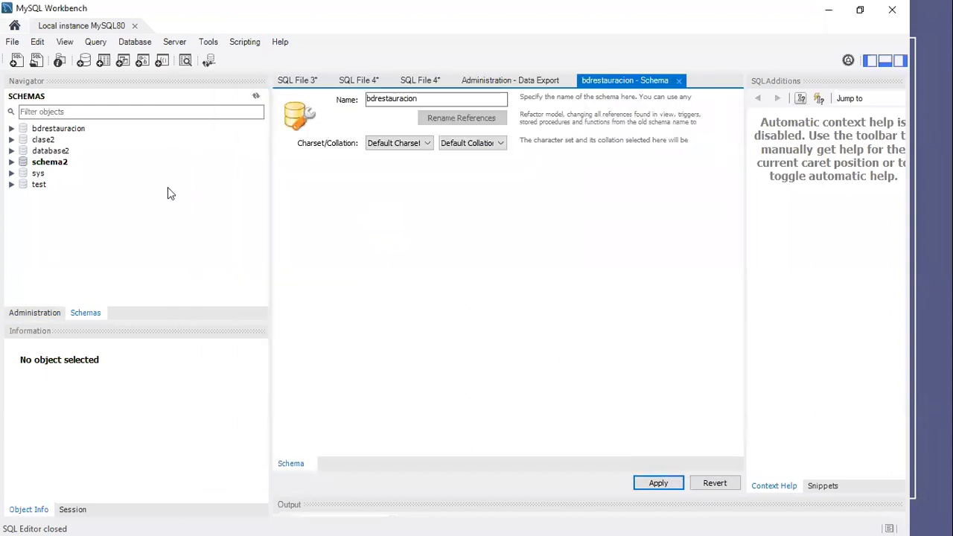
# - Expand bdrestauracion, open a new SQL query tab, and make bdrestauracion the default schema
pyautogui.click(62, 129)
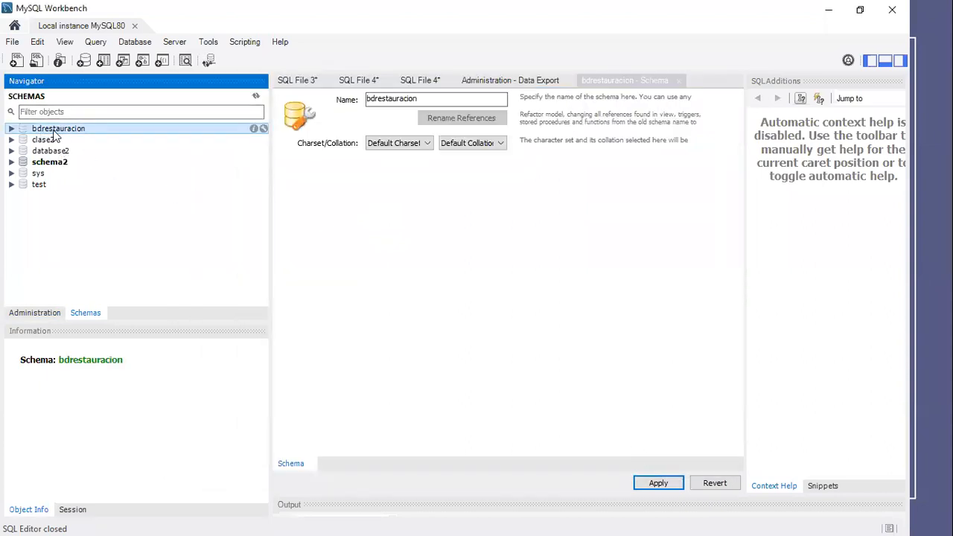
pyautogui.click(11, 129)
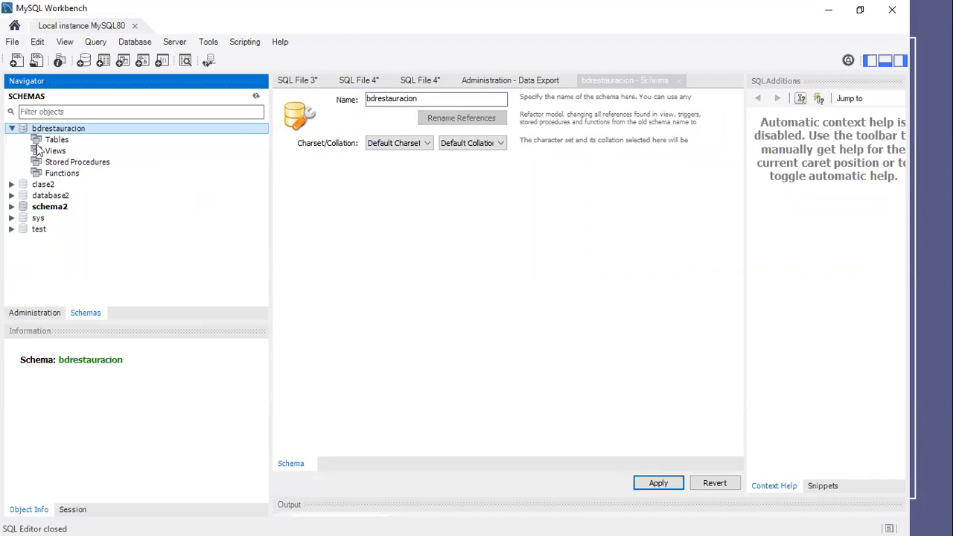
pyautogui.click(17, 60)
pyautogui.doubleClick(72, 129)
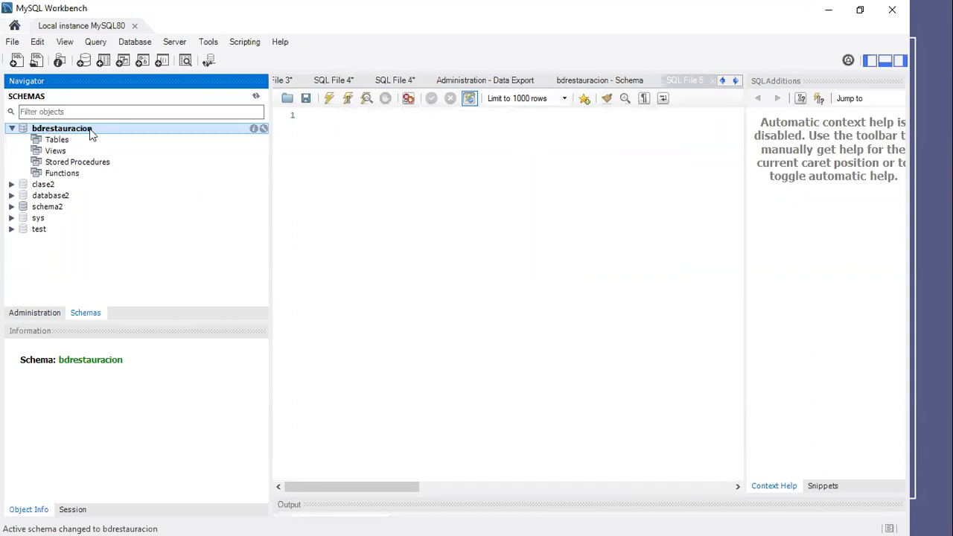
# - Paste the copied backup script into the new query tab and review its beginning
pyautogui.rightClick(325, 126)
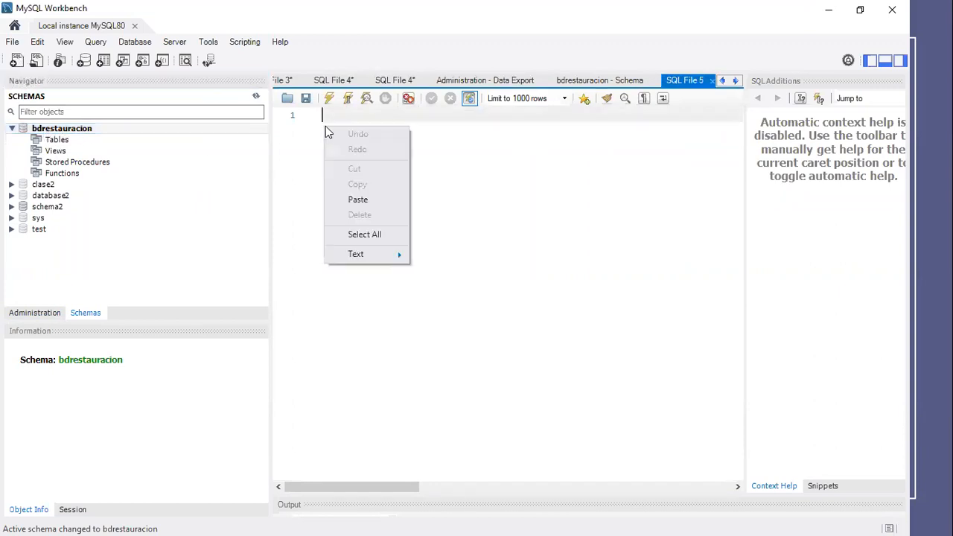
pyautogui.click(363, 199)
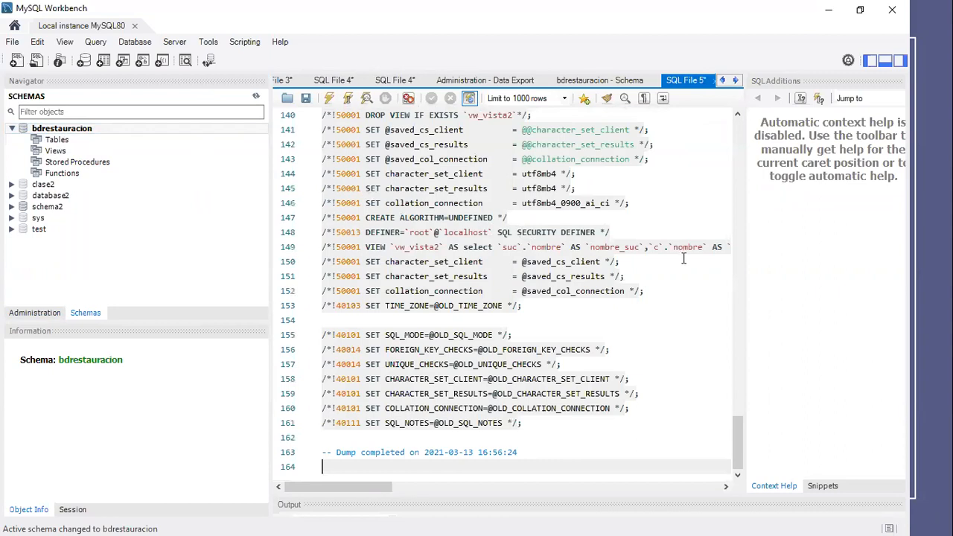
pyautogui.moveTo(738, 436); pyautogui.dragTo(593, 145)
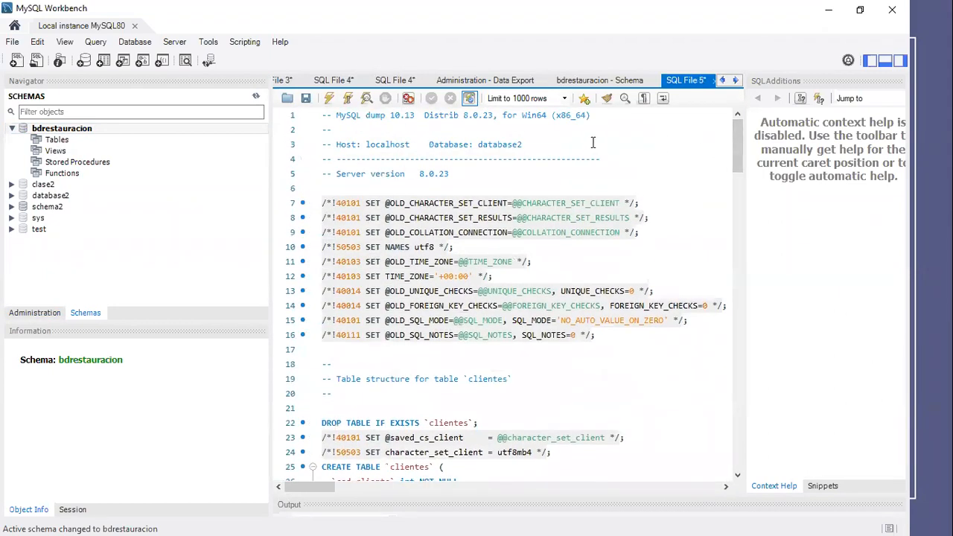
# - Open the Backup-13Enero.sql script file from the Base de Datos II folder in its own query tab
pyautogui.click(36, 61)
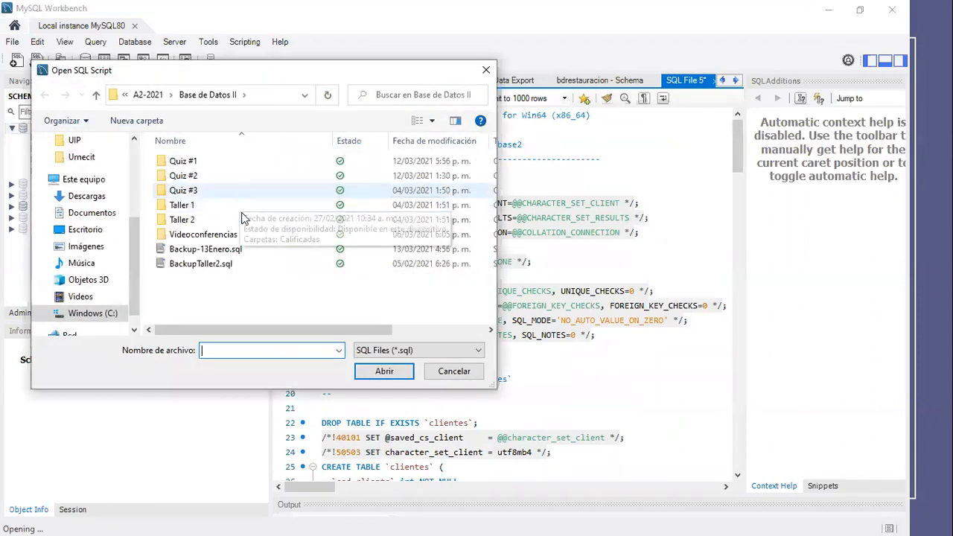
pyautogui.click(220, 249)
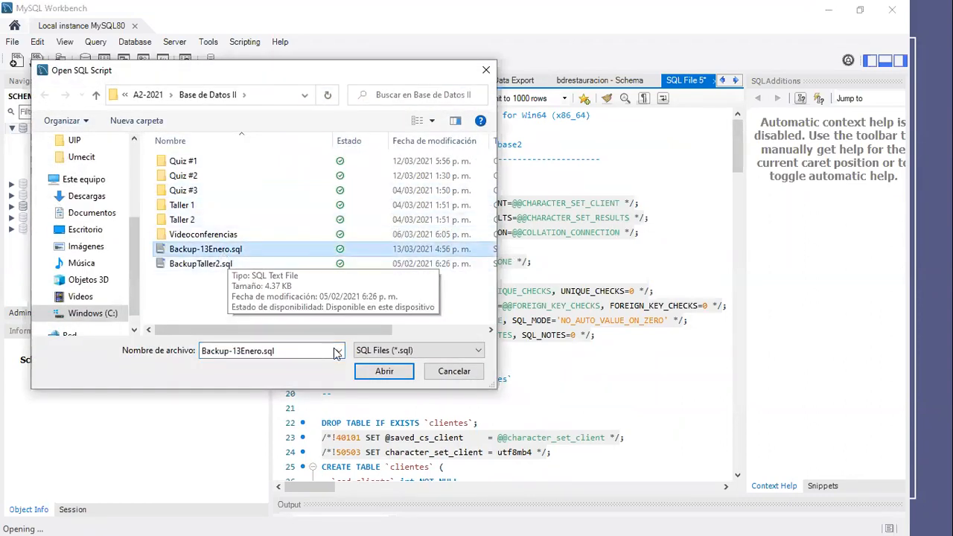
pyautogui.click(385, 371)
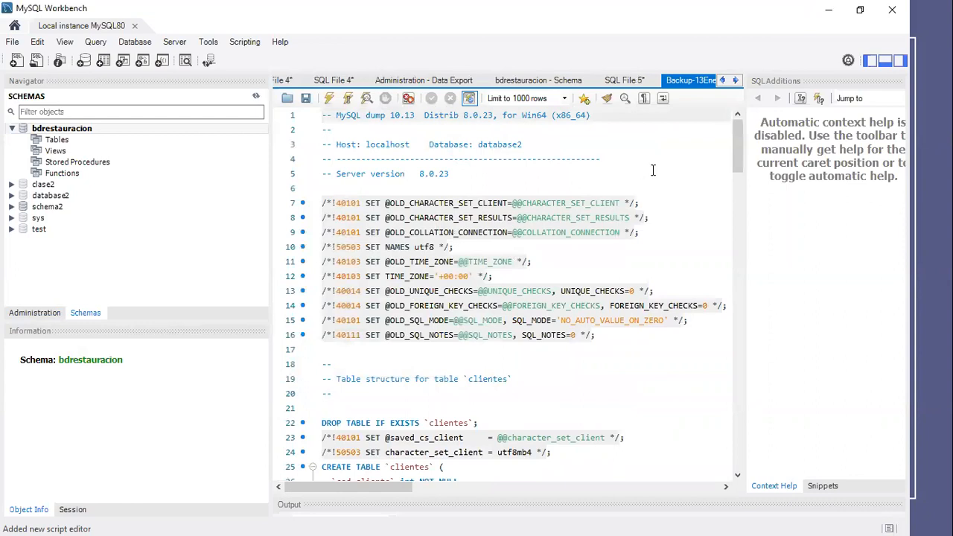
pyautogui.moveTo(733, 141); pyautogui.dragTo(727, 116)
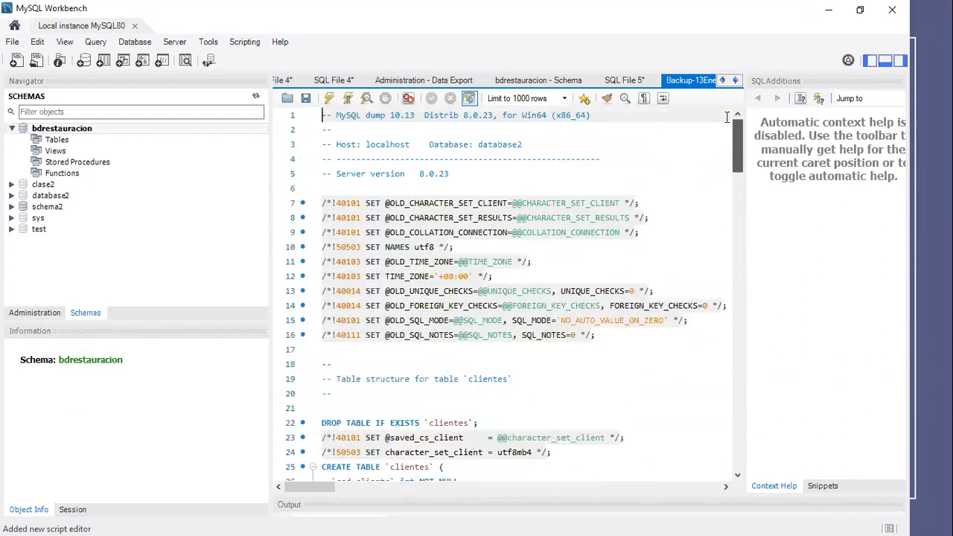
# - Execute the whole Backup-13Enero.sql script on bdrestauracion and enlarge the output area to check the executed statements
pyautogui.click(328, 189)
pyautogui.click(329, 98)
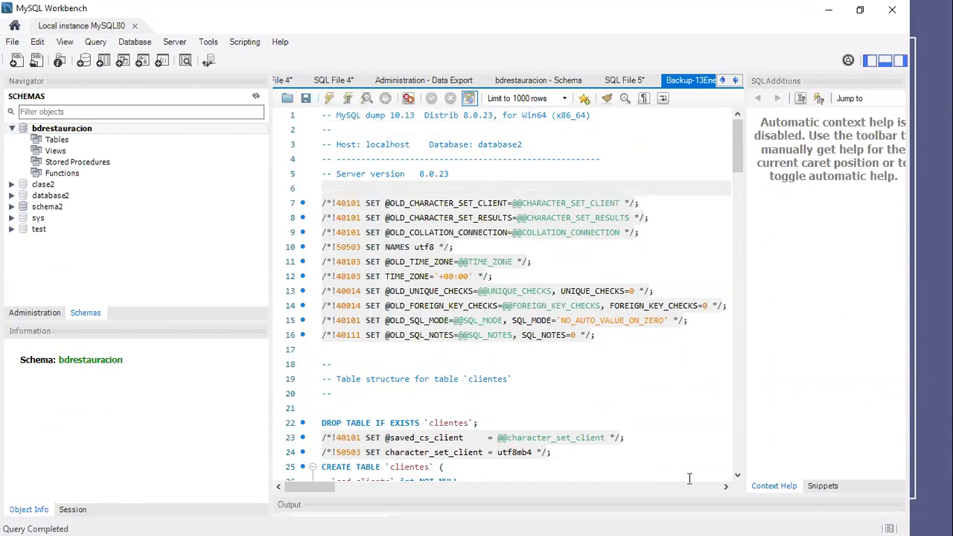
pyautogui.moveTo(692, 494); pyautogui.dragTo(684, 403)
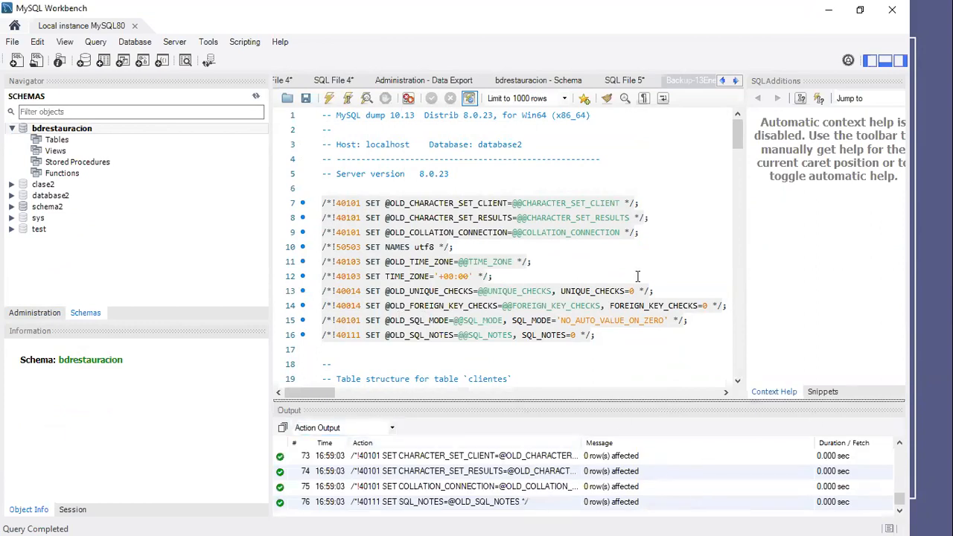
pyautogui.moveTo(567, 408); pyautogui.dragTo(567, 426)
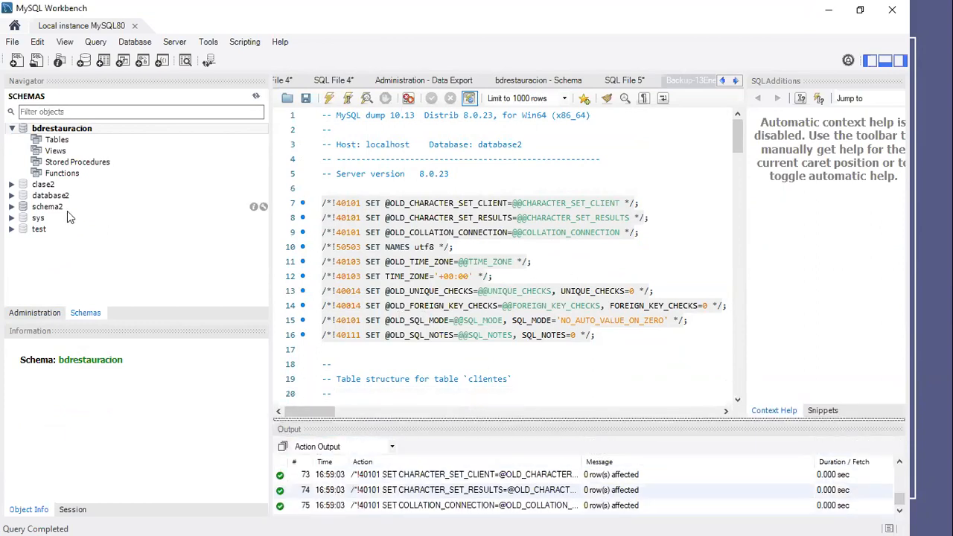
# - Refresh the schemas and compare bdrestauracion's tables and views with the tables of database2
pyautogui.rightClick(54, 131)
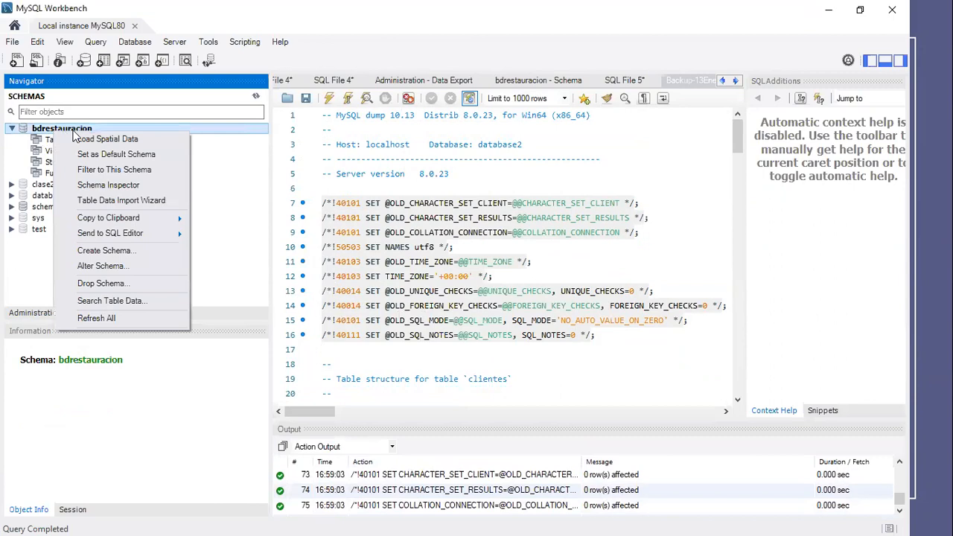
pyautogui.click(109, 320)
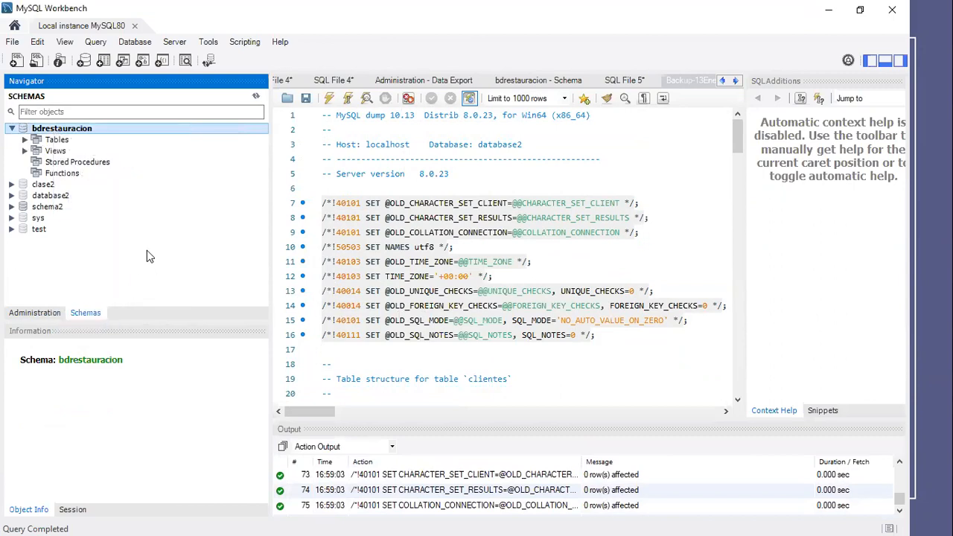
pyautogui.click(25, 140)
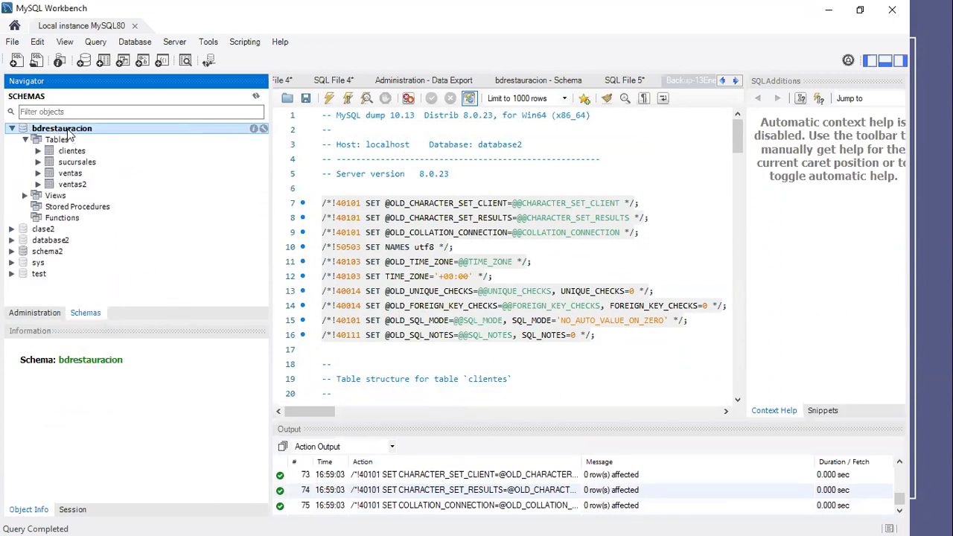
pyautogui.click(25, 195)
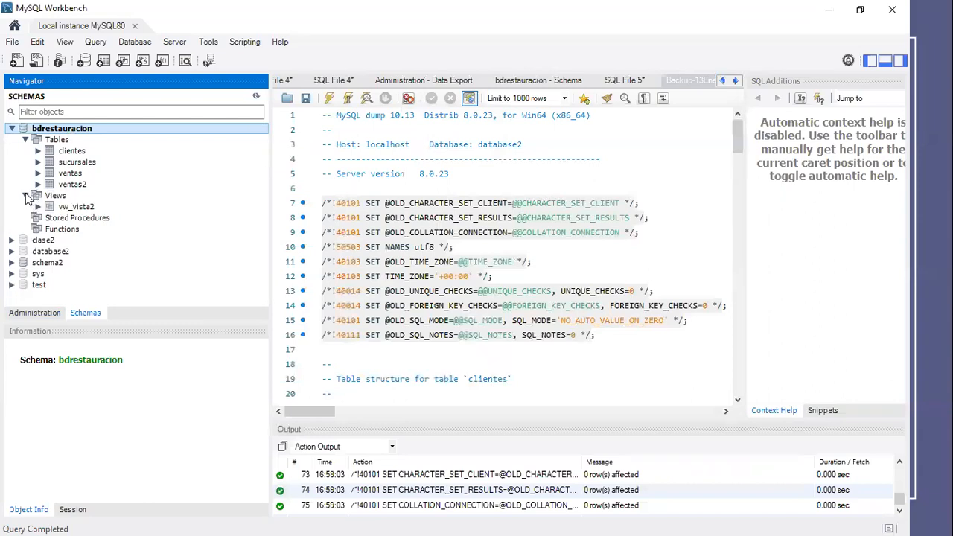
pyautogui.click(12, 251)
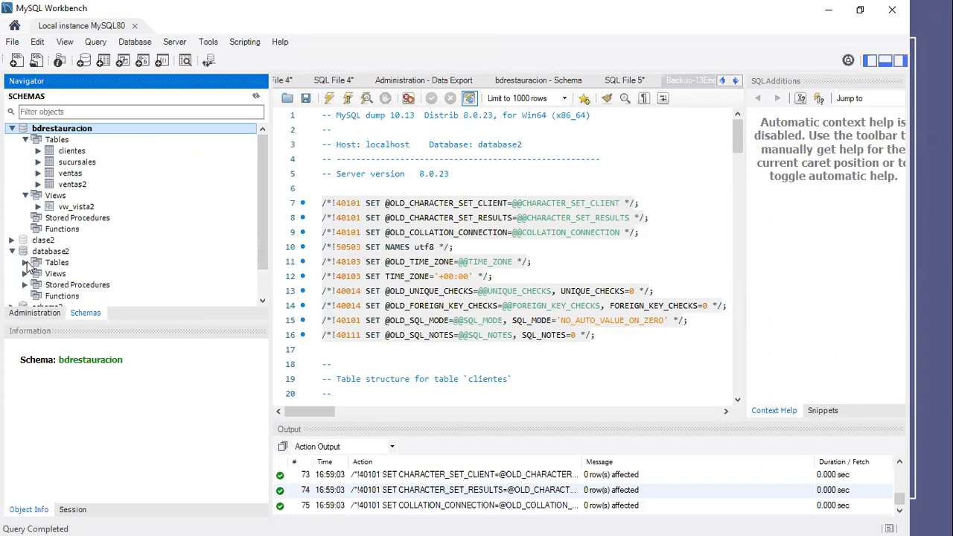
pyautogui.click(25, 263)
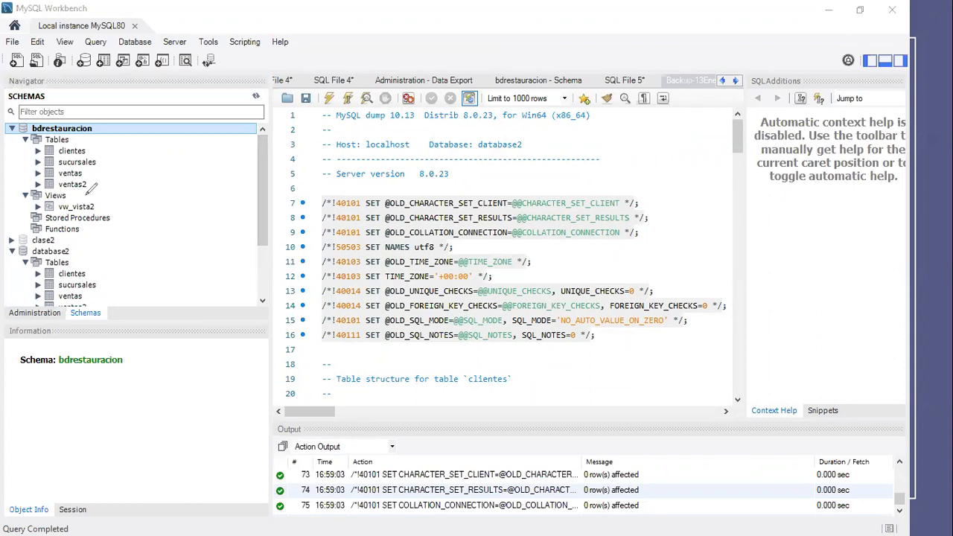
pyautogui.moveTo(55, 195)
pyautogui.mouseDown()
pyautogui.moveTo(130, 155)
pyautogui.moveTo(18, 131)
pyautogui.moveTo(52, 202)
pyautogui.moveTo(90, 191)
pyautogui.mouseUp()
pyautogui.moveTo(127, 262)
pyautogui.mouseDown()
pyautogui.moveTo(7, 249)
pyautogui.moveTo(96, 308)
pyautogui.moveTo(128, 266)
pyautogui.mouseUp()
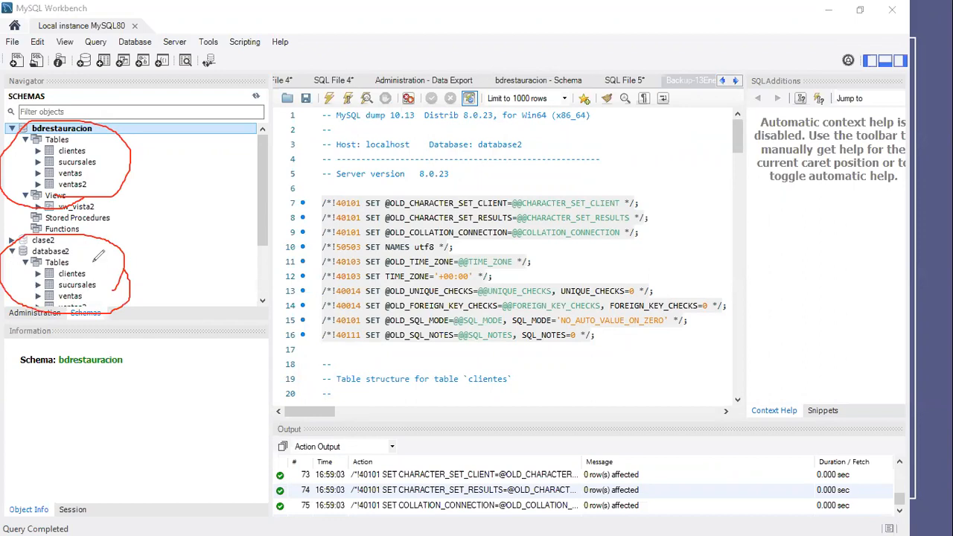
pyautogui.moveTo(137, 207); pyautogui.dragTo(142, 216)
pyautogui.click(333, 36)
pyautogui.moveTo(104, 112)
pyautogui.mouseDown()
pyautogui.moveTo(70, 151)
pyautogui.moveTo(70, 239)
pyautogui.moveTo(141, 191)
pyautogui.moveTo(142, 218)
pyautogui.mouseUp()
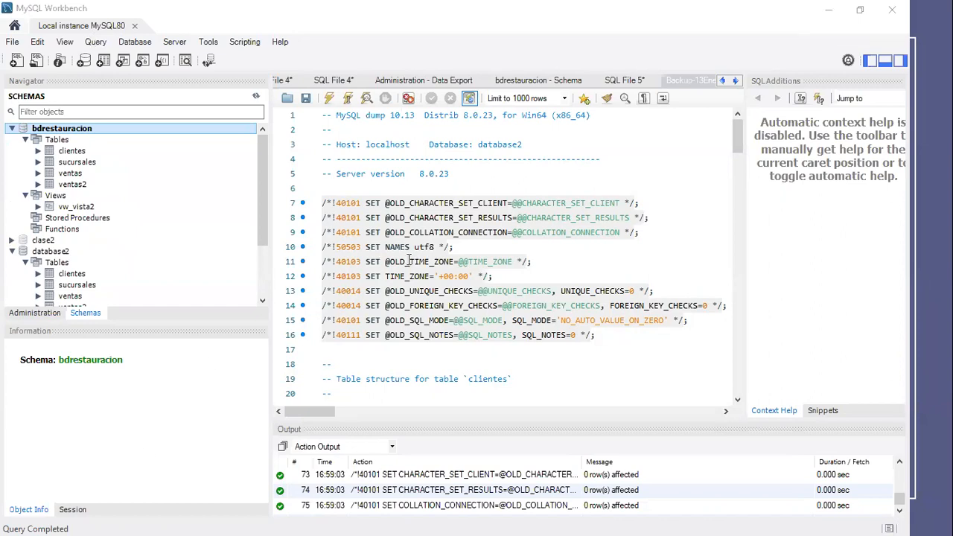
# - Switch to the PowerPoint slide show and advance to the Confección de Vistas slide
pyautogui.hotkey('alt', 'Tab')
pyautogui.hotkey('alt', 'Tab')
pyautogui.hotkey('alt', 'Tab')
pyautogui.hotkey('alt', 'Tab')
pyautogui.hotkey('alt', 'Tab')
pyautogui.hotkey('alt', 'Tab')
pyautogui.hotkey('alt', 'Tab')
pyautogui.hotkey('alt', 'Tab')
pyautogui.hotkey('alt', 'Tab')
pyautogui.hotkey('alt', 'Tab')
pyautogui.hotkey('alt', 'Tab')
pyautogui.hotkey('alt', 'Tab')
pyautogui.hotkey('alt', 'Tab')
pyautogui.hotkey('alt', 'Tab')
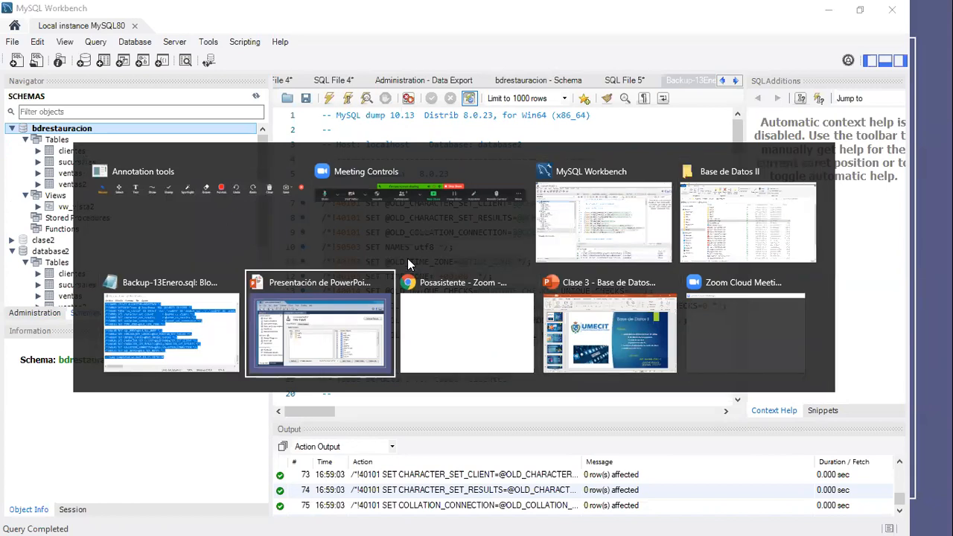
pyautogui.hotkey('alt', 'Tab')
pyautogui.hotkey('alt', 'Tab')
pyautogui.hotkey('alt', 'Tab')
pyautogui.hotkey('alt', 'Tab')
pyautogui.hotkey('alt', 'Tab')
pyautogui.hotkey('alt', 'Tab')
pyautogui.hotkey('alt', 'Tab')
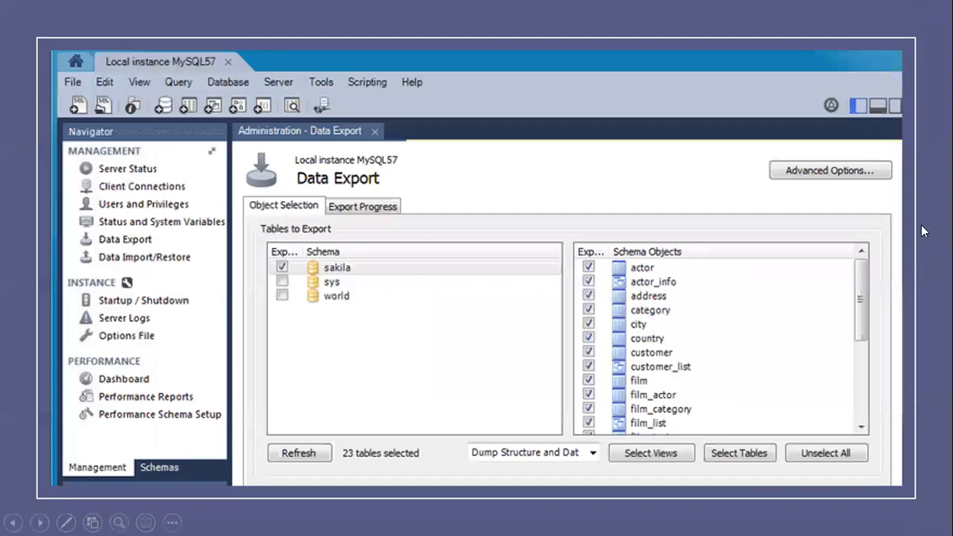
pyautogui.click(575, 232)
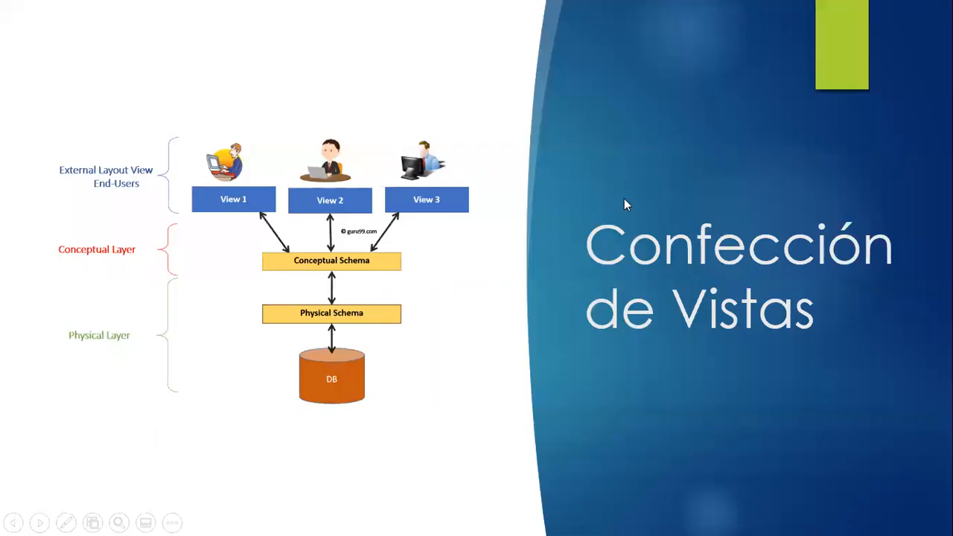